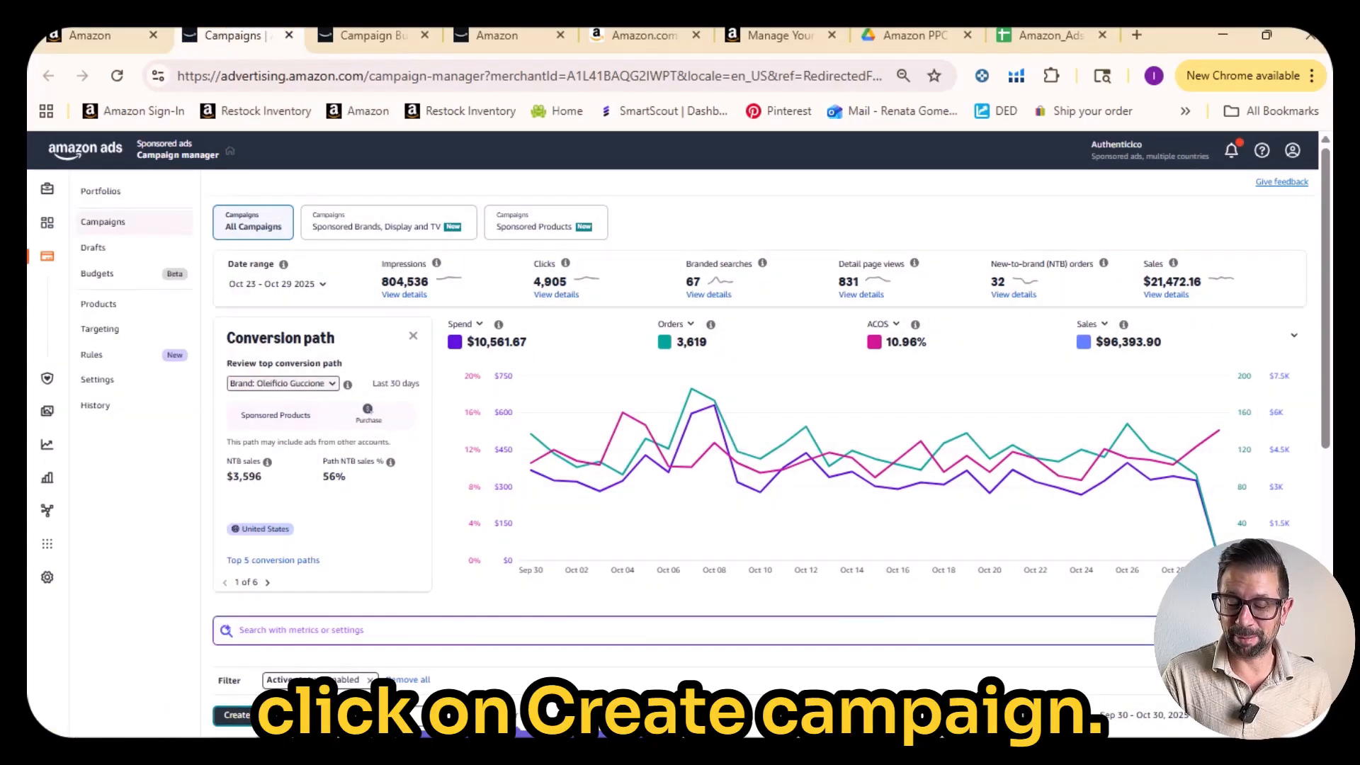
Step: Open the campaign builder and start a new Sponsored Products campaign for Amazon and beyond
{"action": "left_click", "coordinate": [343, 30]}
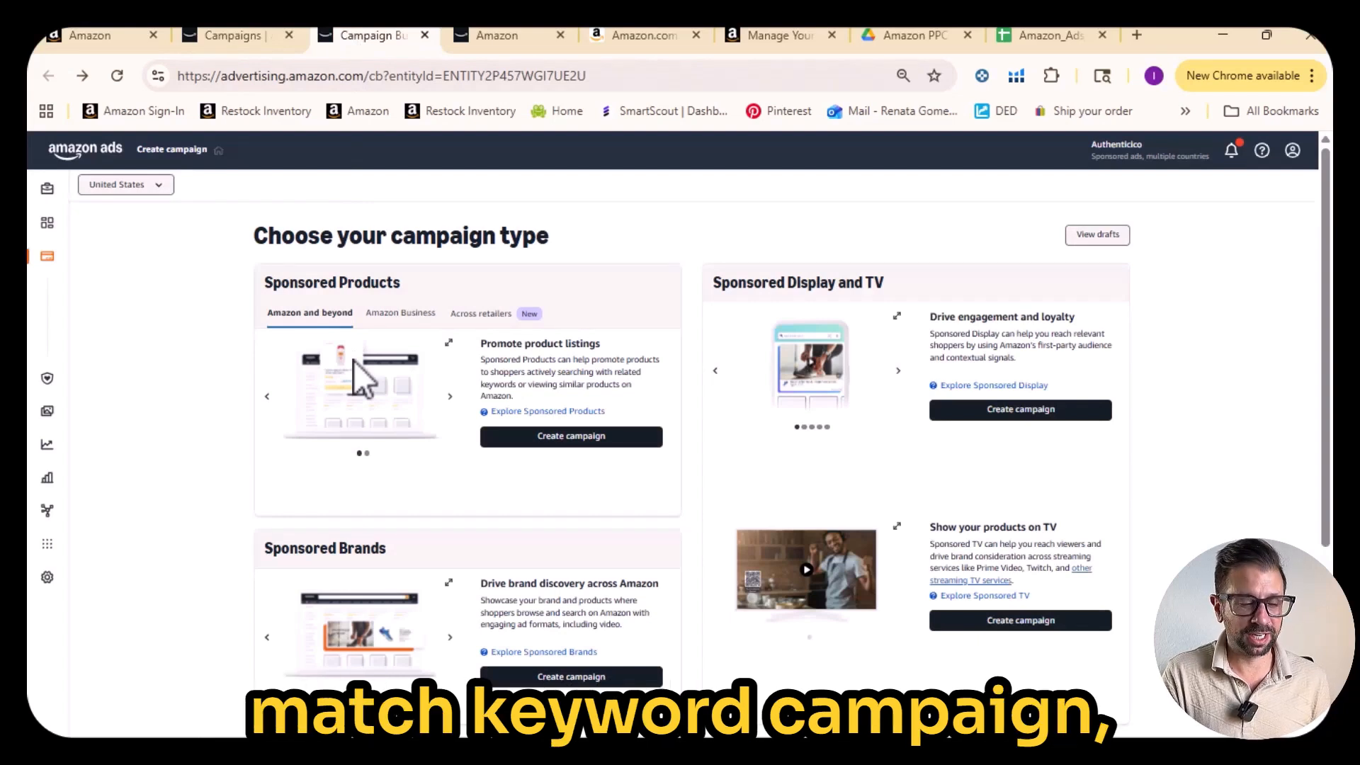
{"action": "left_click", "coordinate": [540, 446]}
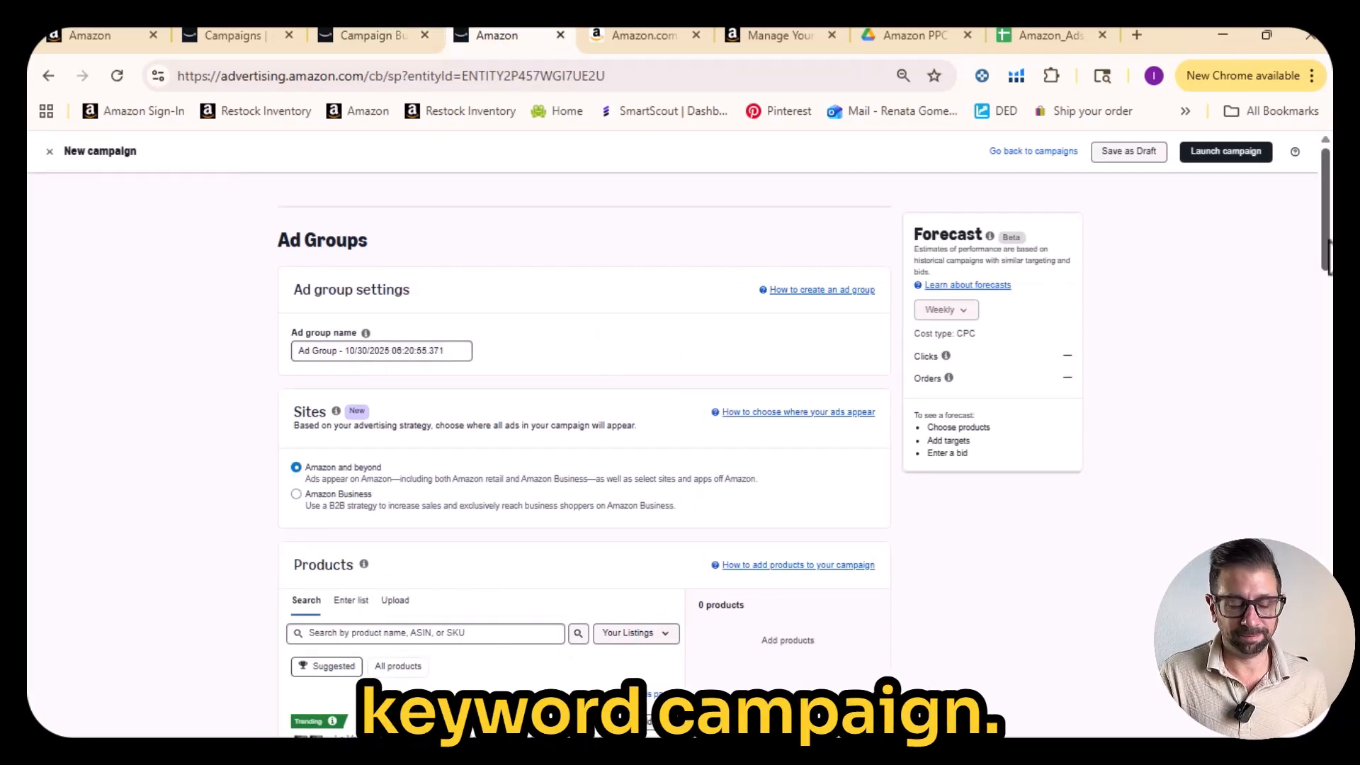
Step: Copy ASIN B08W7M9HR1 of the 16.9 fl oz Zahara gift-box olive oil from the Seller Central inventory and check its Amazon product page
{"action": "left_click_drag", "start_coordinate": [1328, 244], "coordinate": [1330, 298]}
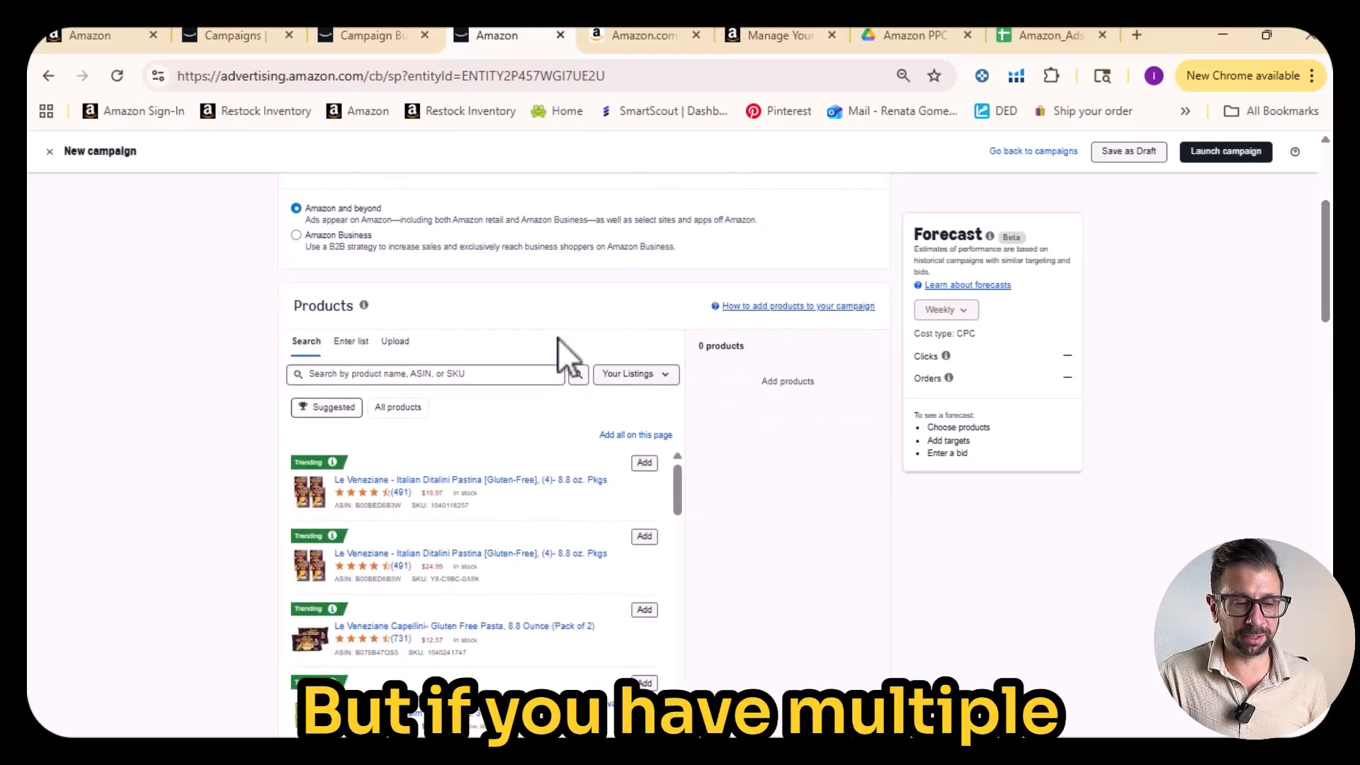
{"action": "left_click", "coordinate": [782, 36]}
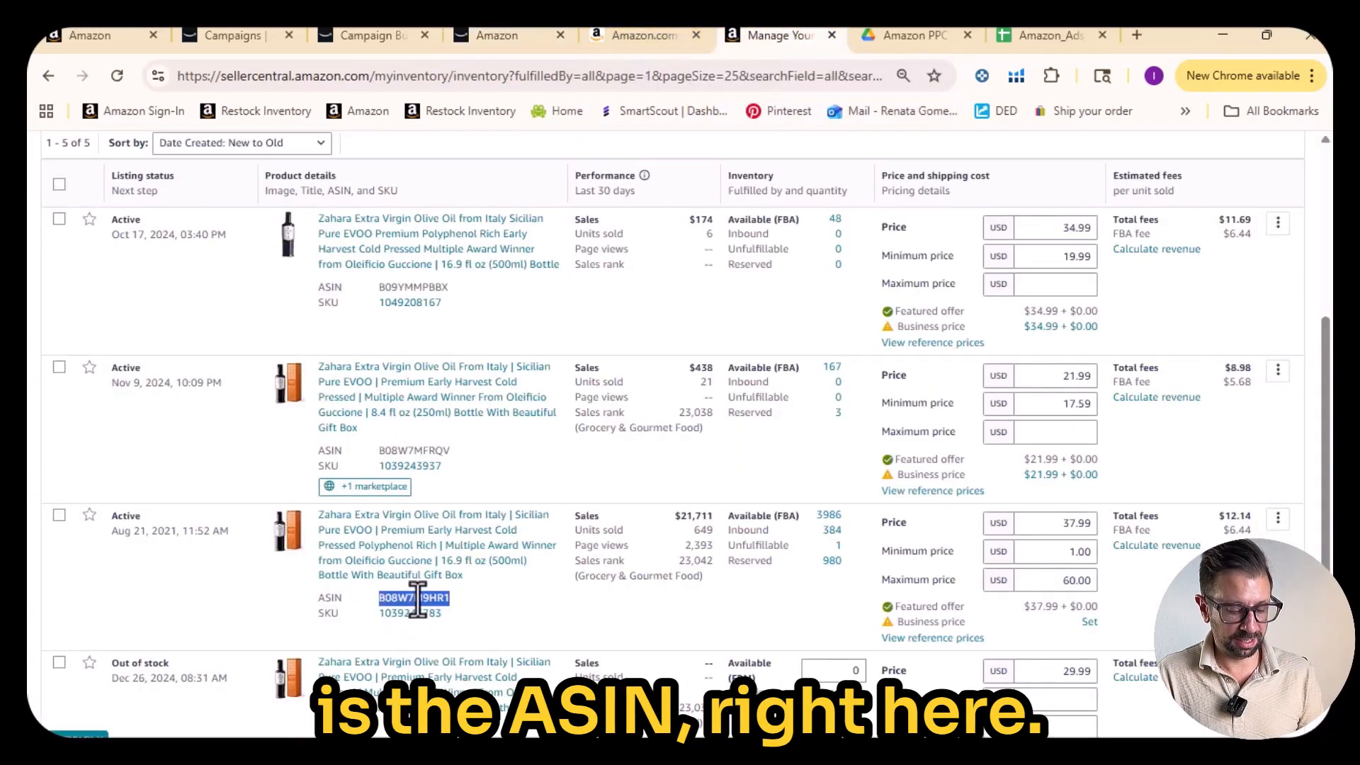
{"action": "left_click", "coordinate": [636, 36]}
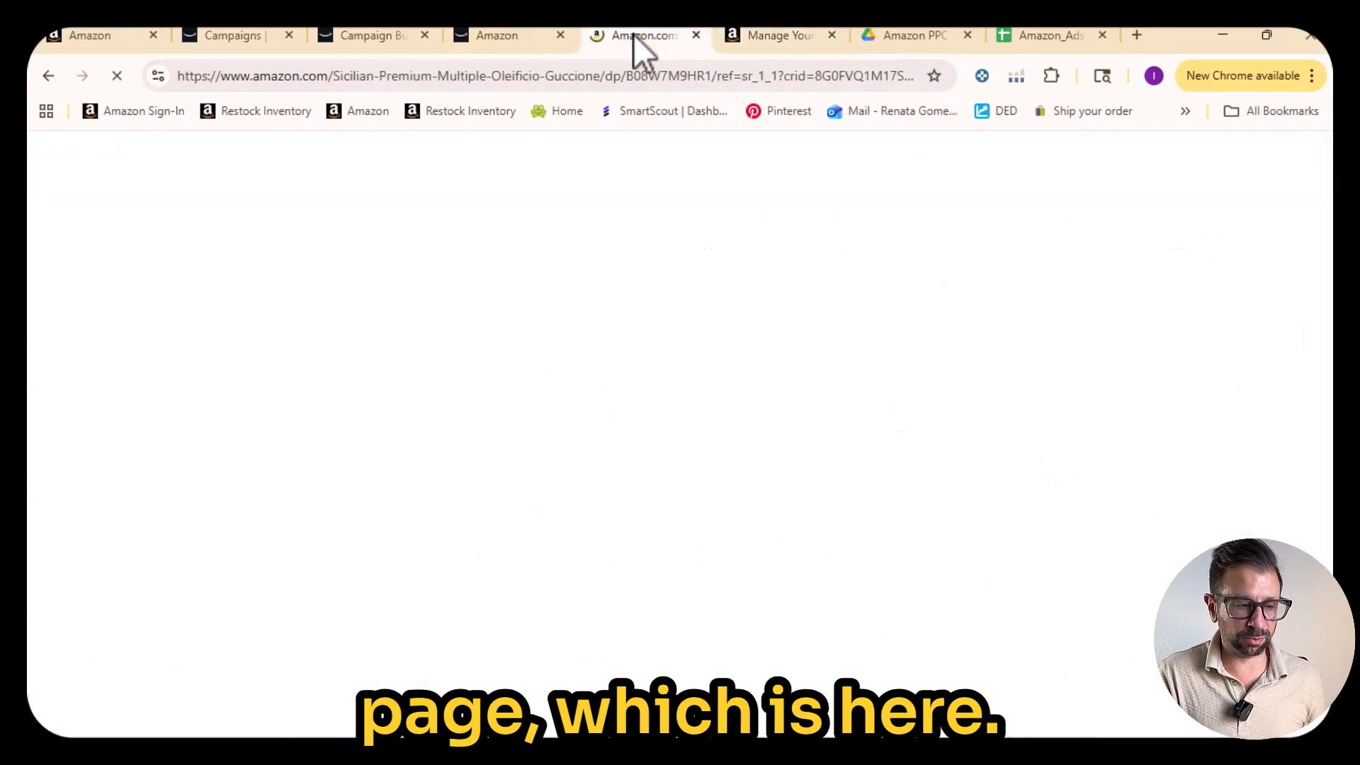
Step: Search the new campaign's product listings for ASIN B08W7M9HR1 and add the in-stock $37.99 Zahara olive oil listing
{"action": "left_click", "coordinate": [505, 33]}
{"action": "left_click", "coordinate": [361, 374]}
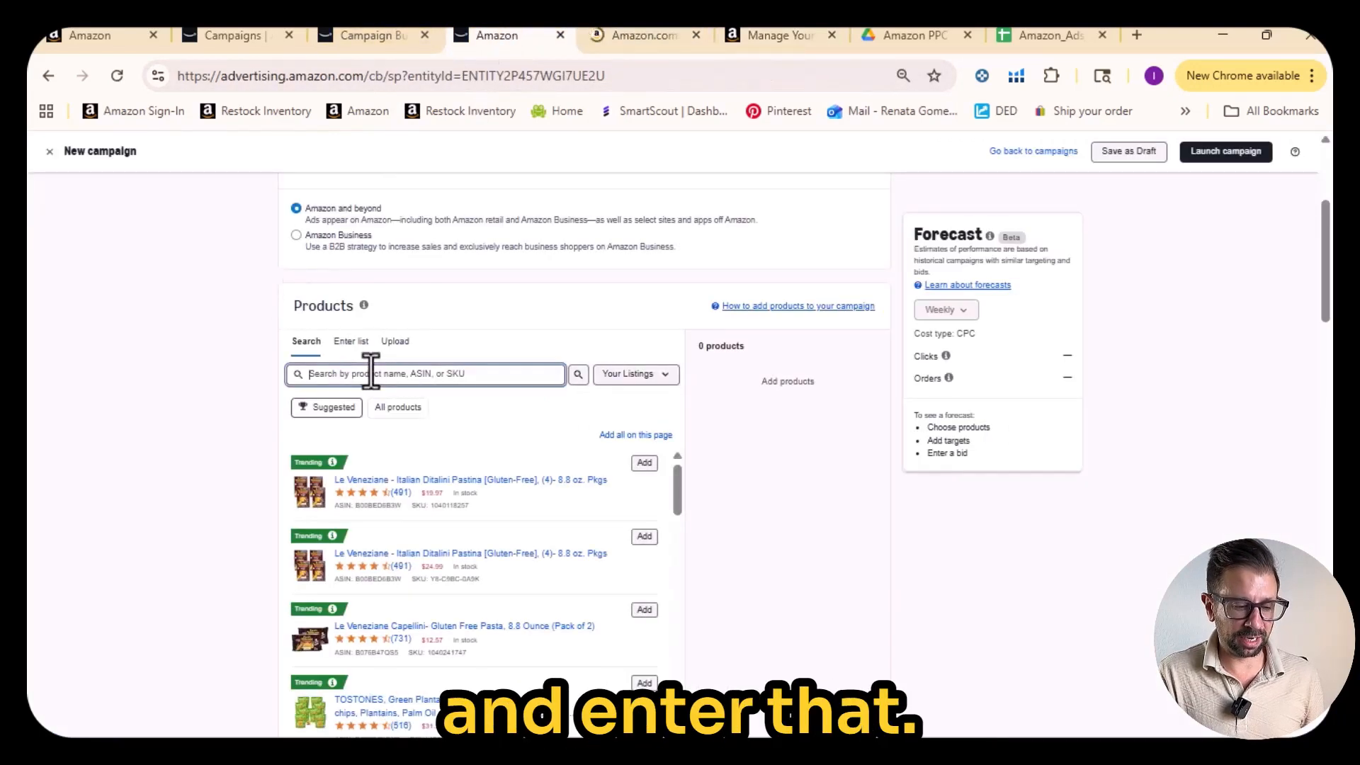
{"action": "type", "text": "B08W7M9HR1"}
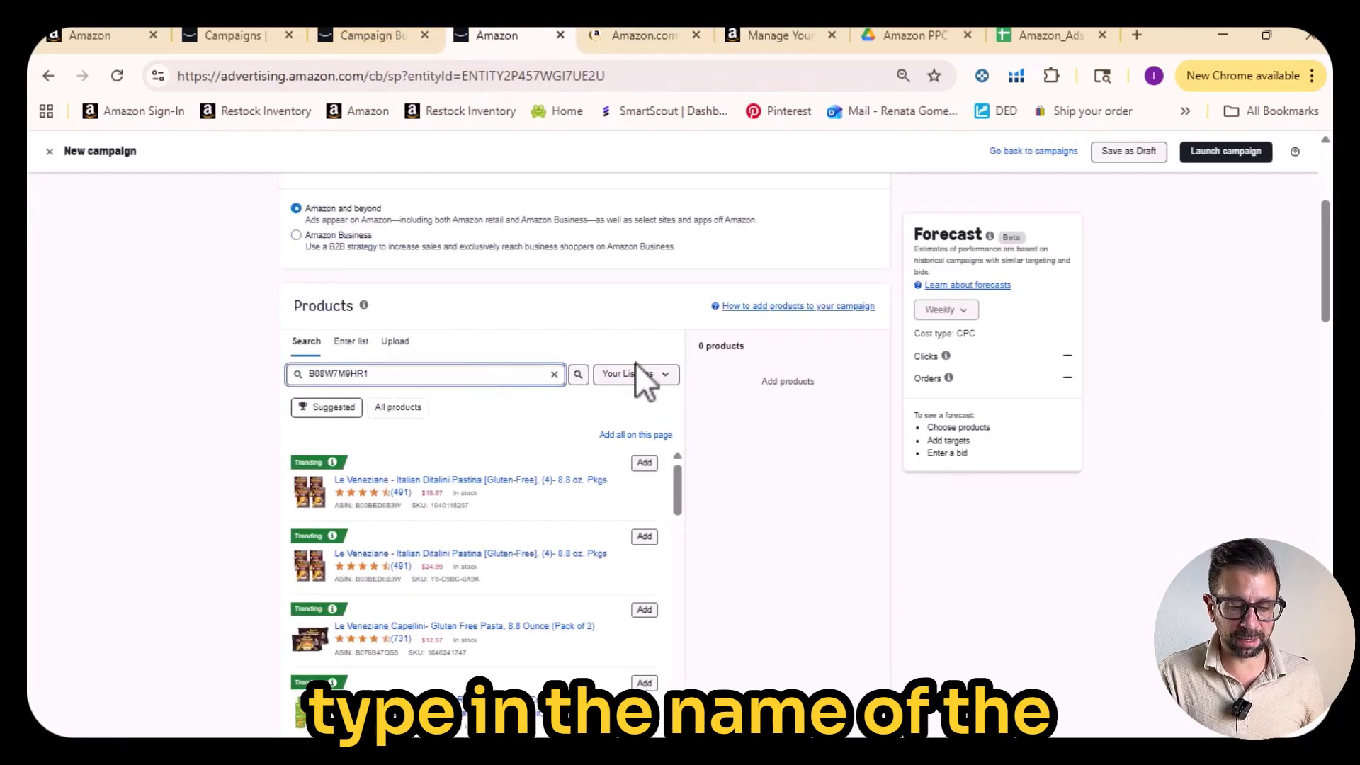
{"action": "left_click", "coordinate": [580, 376]}
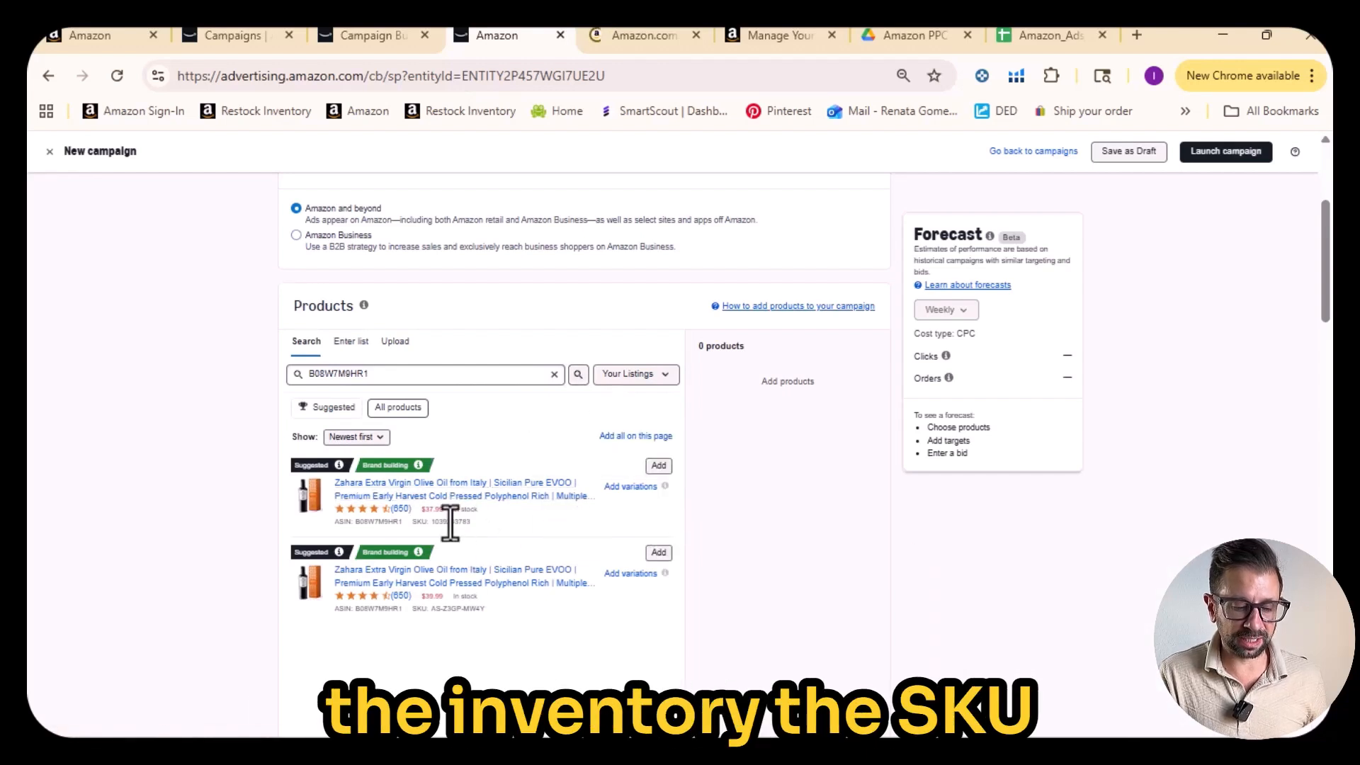
{"action": "left_click_drag", "start_coordinate": [450, 523], "coordinate": [475, 522]}
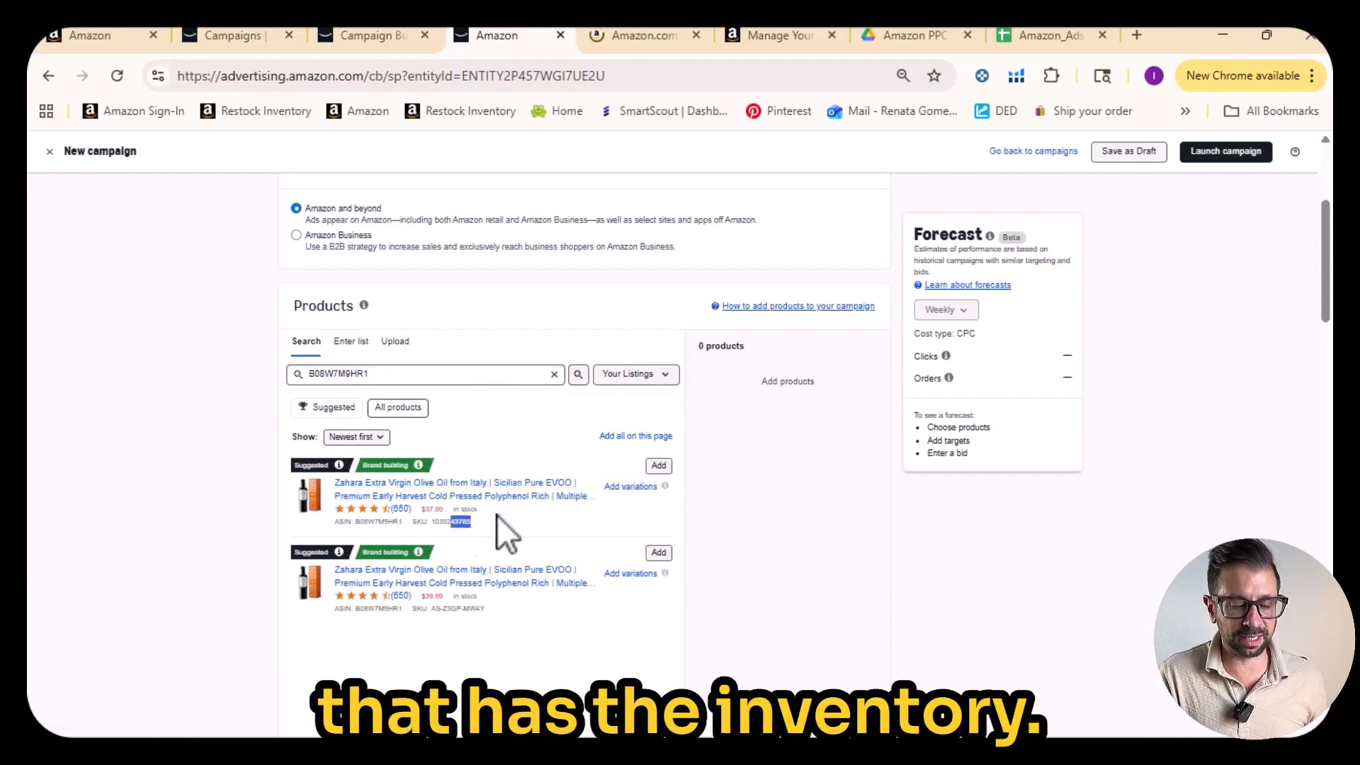
{"action": "left_click", "coordinate": [658, 468]}
Step: Set the ad group's targeting to manual targeting
{"action": "scroll", "coordinate": [658, 425], "scroll_direction": "down", "scroll_amount": 2}
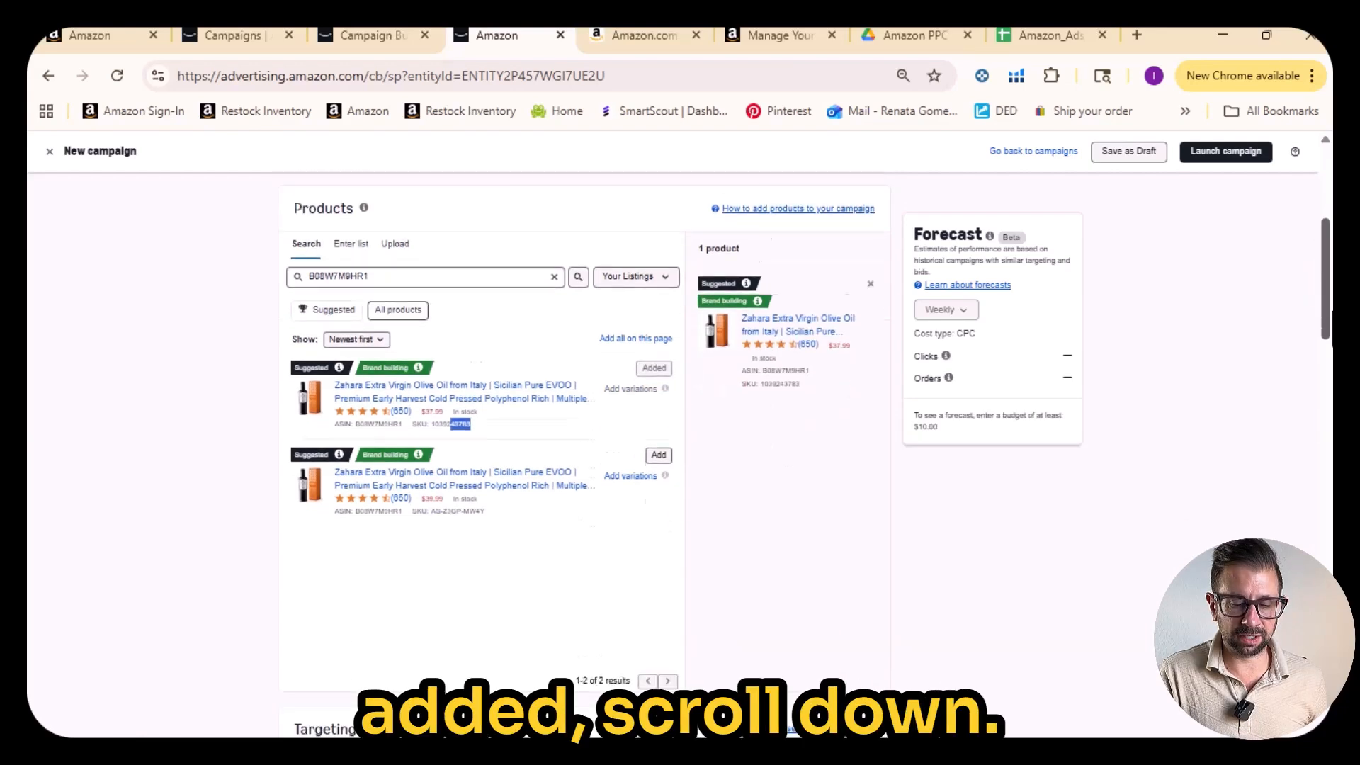
{"action": "scroll", "coordinate": [331, 304], "scroll_direction": "down", "scroll_amount": 5}
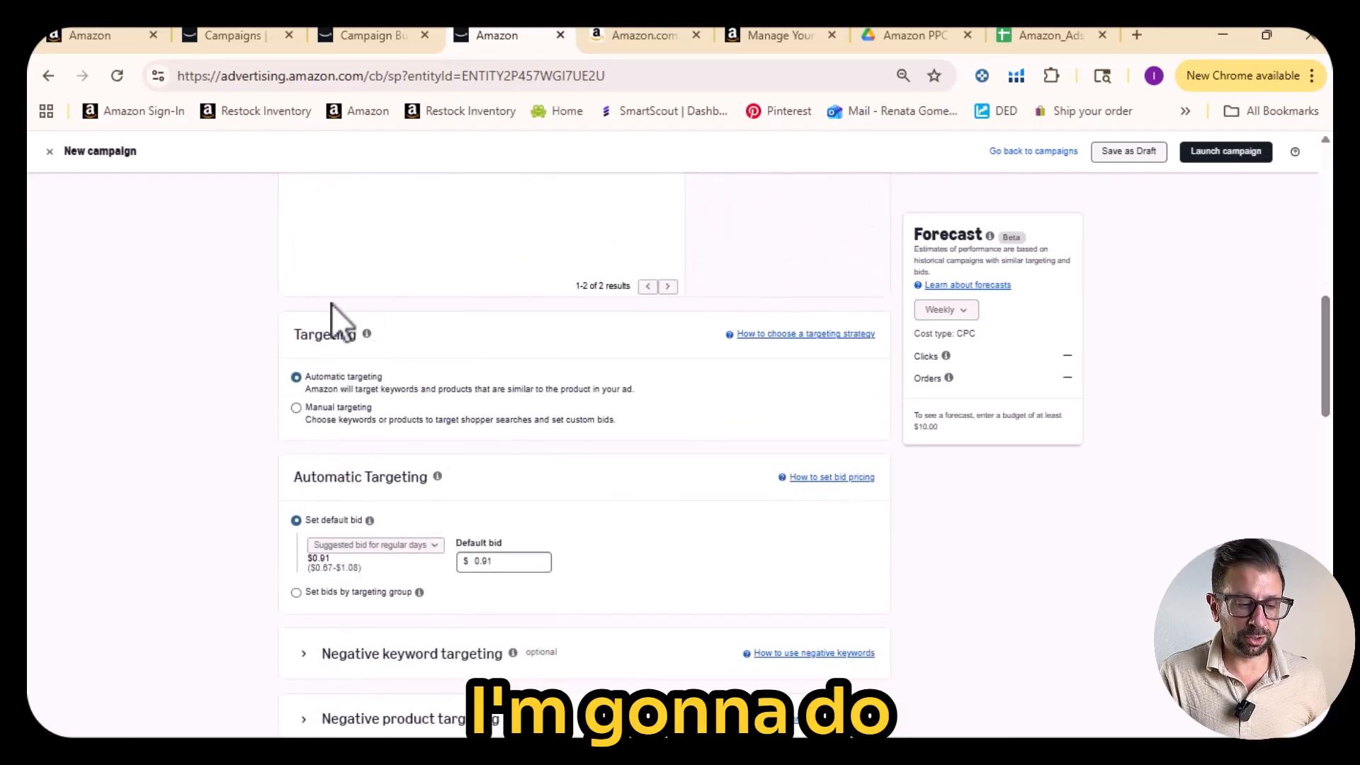
{"action": "left_click", "coordinate": [320, 410]}
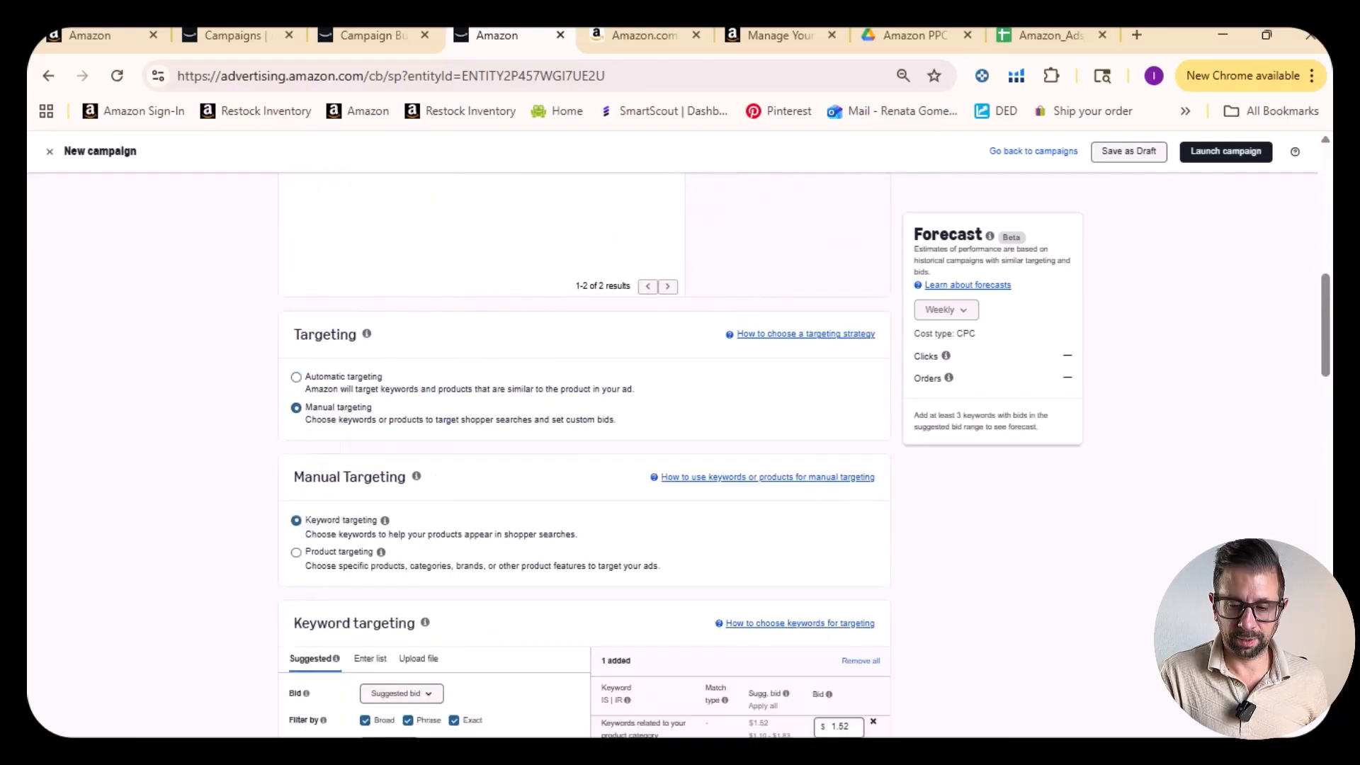
Step: Remove all pre-added keyword targets and filter the suggested keywords to exact match only, excluding broad and phrase
{"action": "scroll", "coordinate": [322, 422], "scroll_direction": "down", "scroll_amount": 3}
{"action": "scroll", "coordinate": [585, 453], "scroll_direction": "down", "scroll_amount": 1}
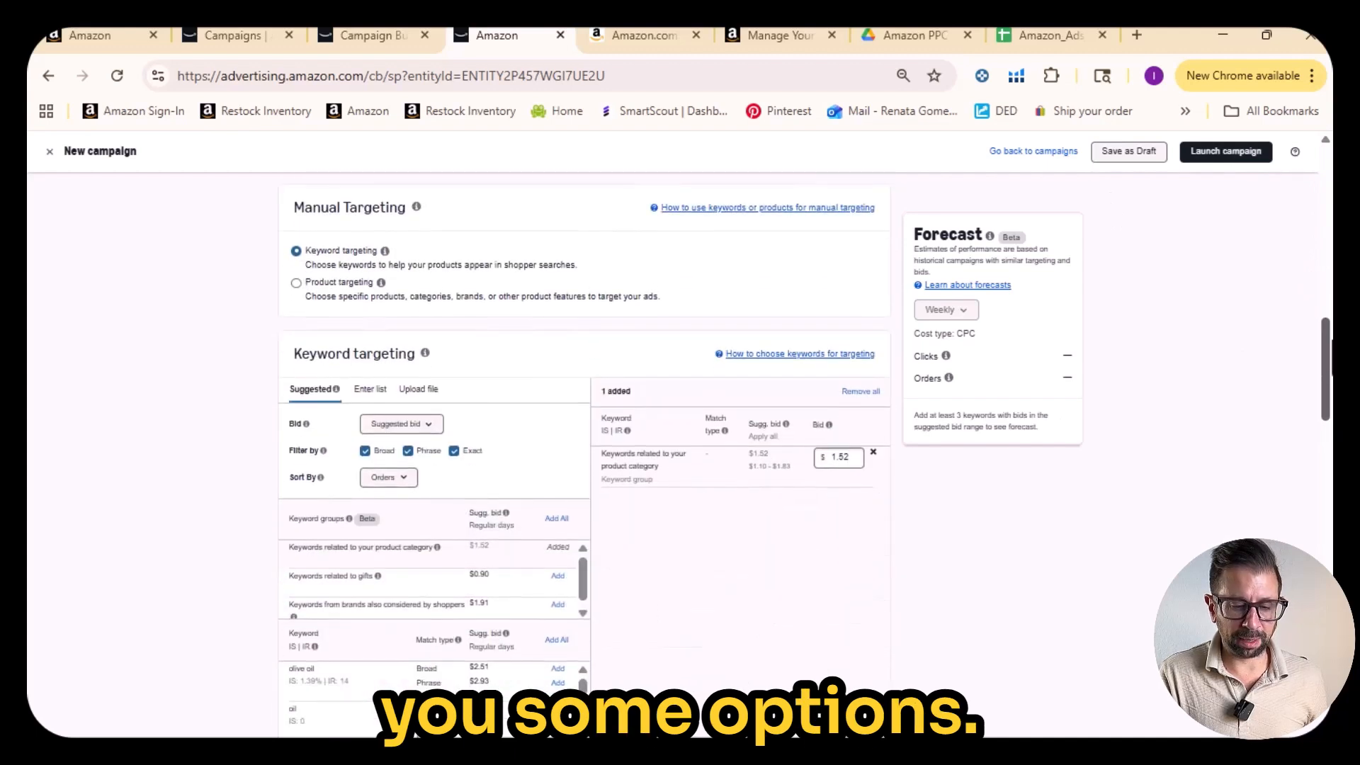
{"action": "left_click", "coordinate": [854, 391]}
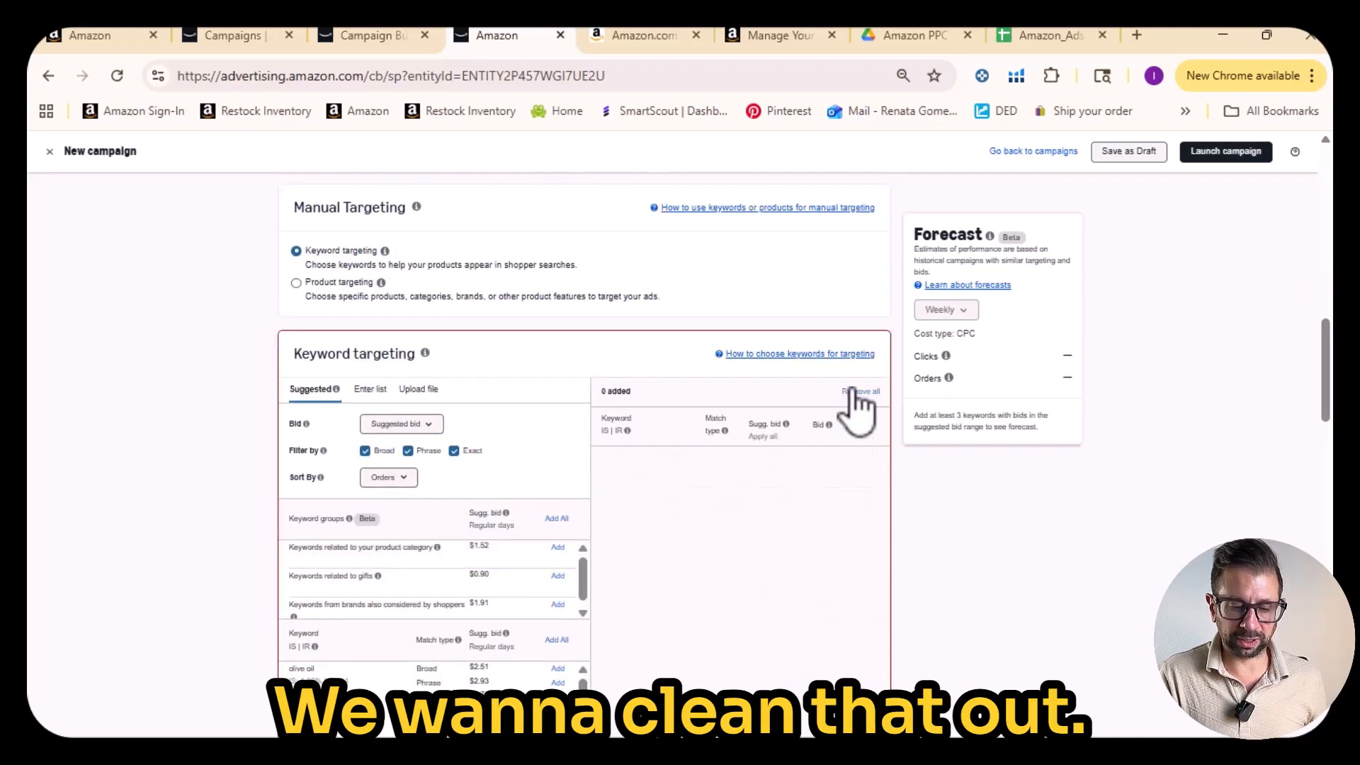
{"action": "left_click", "coordinate": [365, 451]}
{"action": "left_click", "coordinate": [408, 451]}
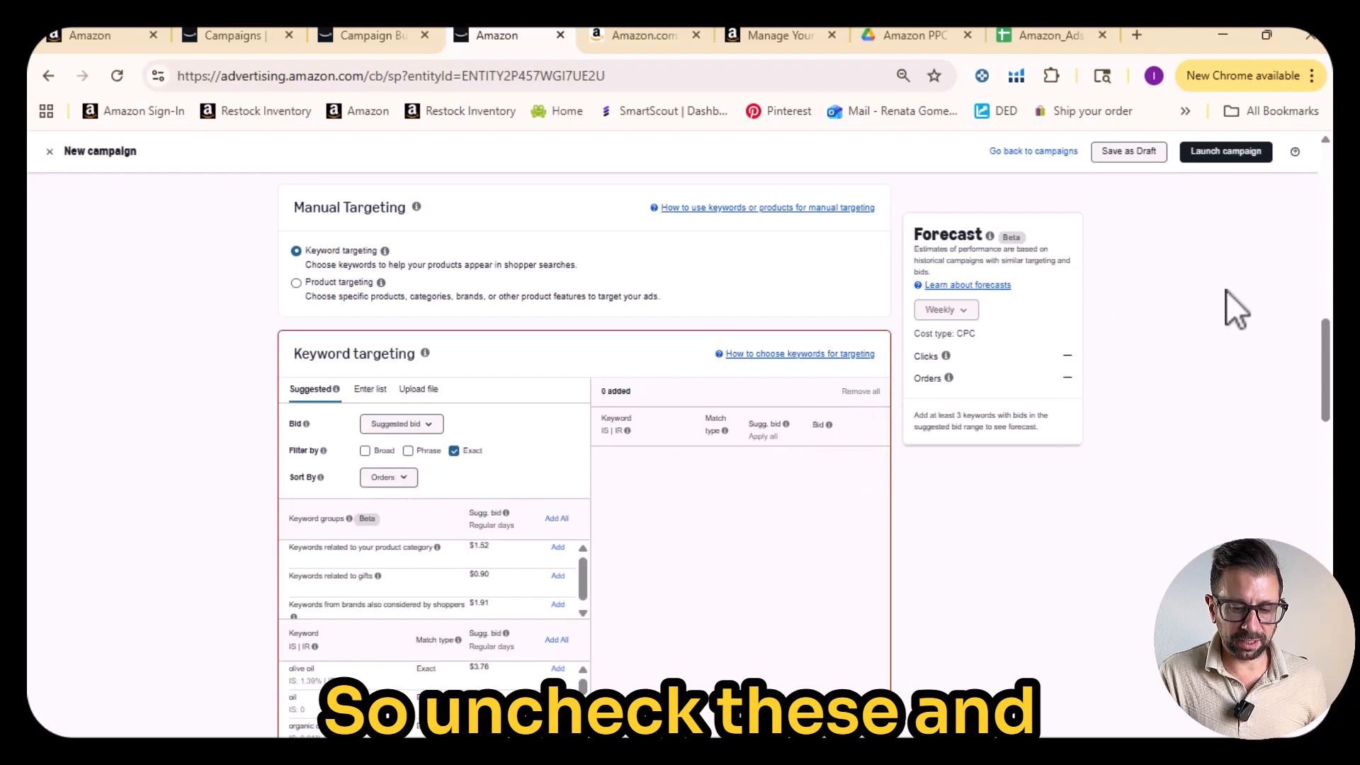
Step: Check the list-entry and file-upload methods for keywords, and add the suggested exact-match keyword "olive oil"
{"action": "scroll", "coordinate": [1330, 369], "scroll_direction": "down", "scroll_amount": 2}
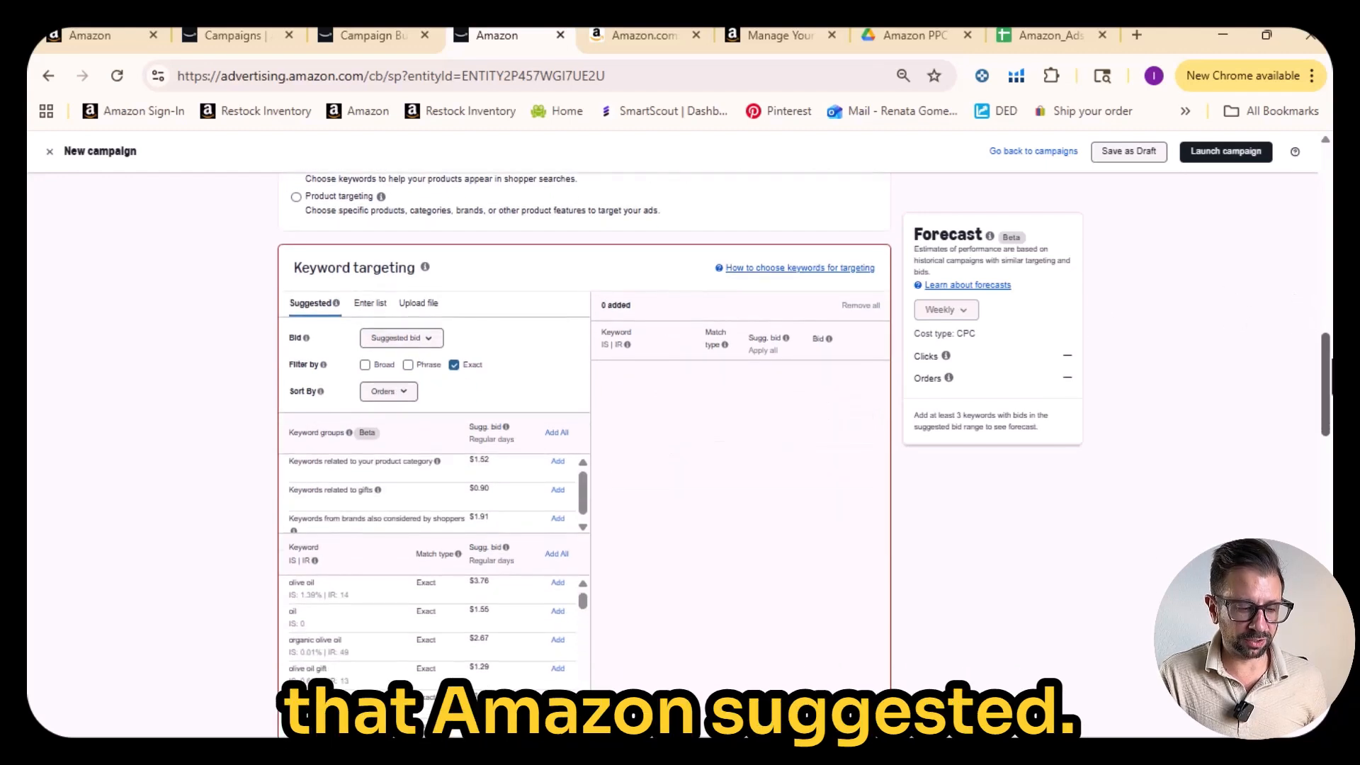
{"action": "left_click", "coordinate": [365, 303]}
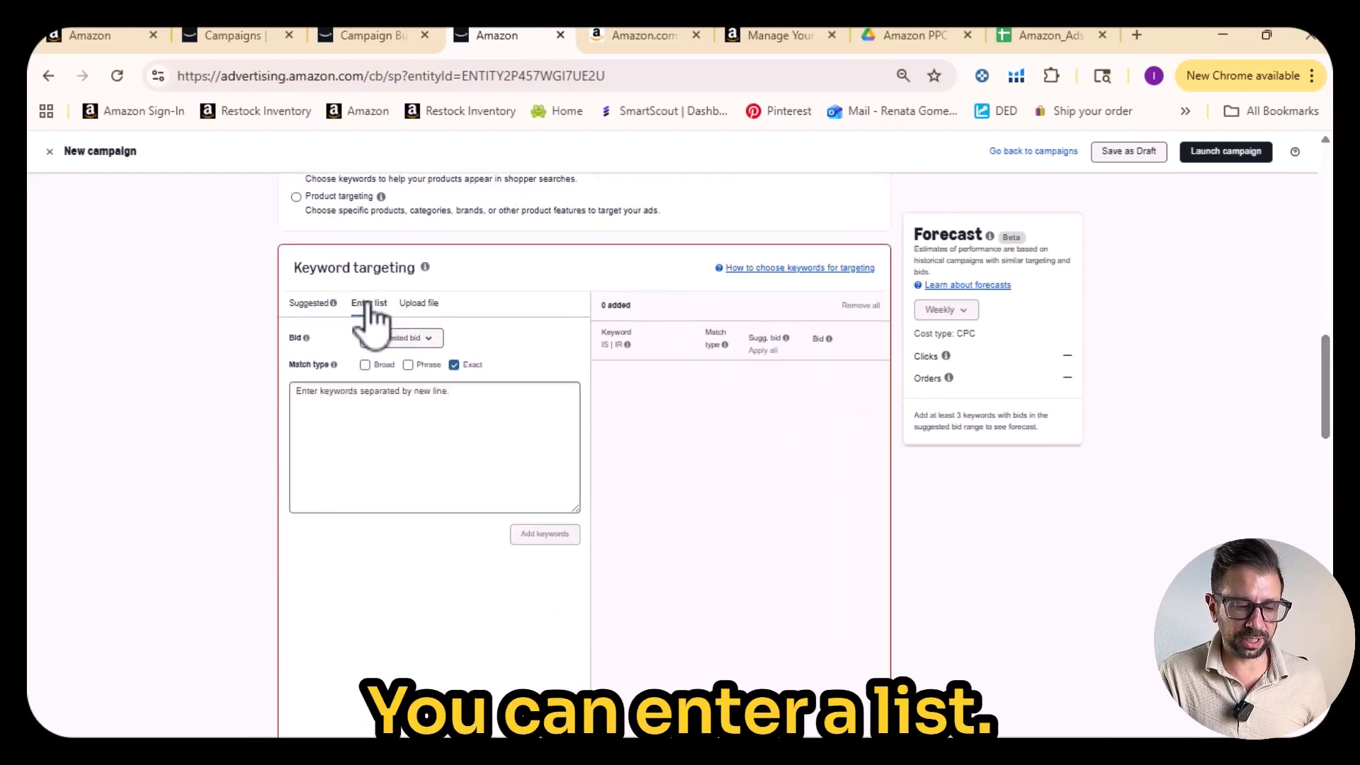
{"action": "left_click", "coordinate": [417, 303]}
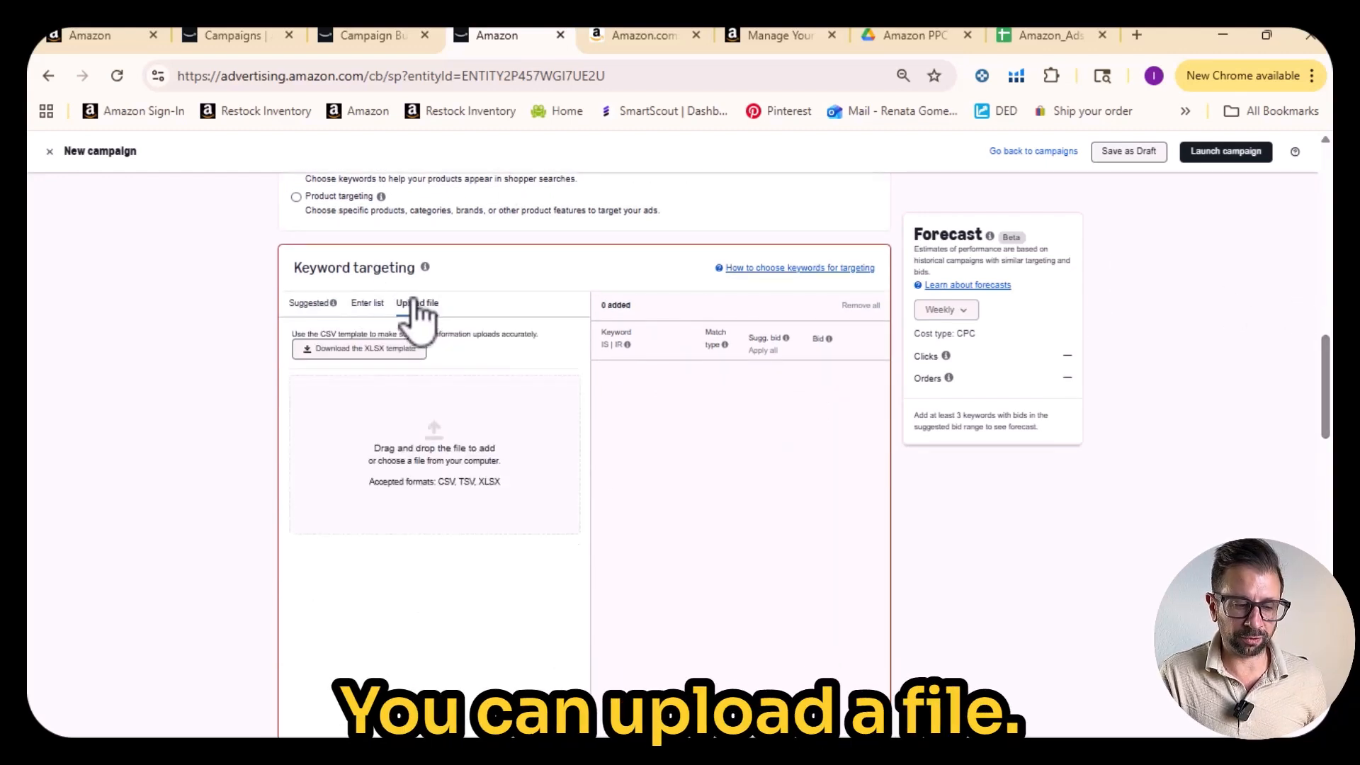
{"action": "left_click", "coordinate": [364, 304]}
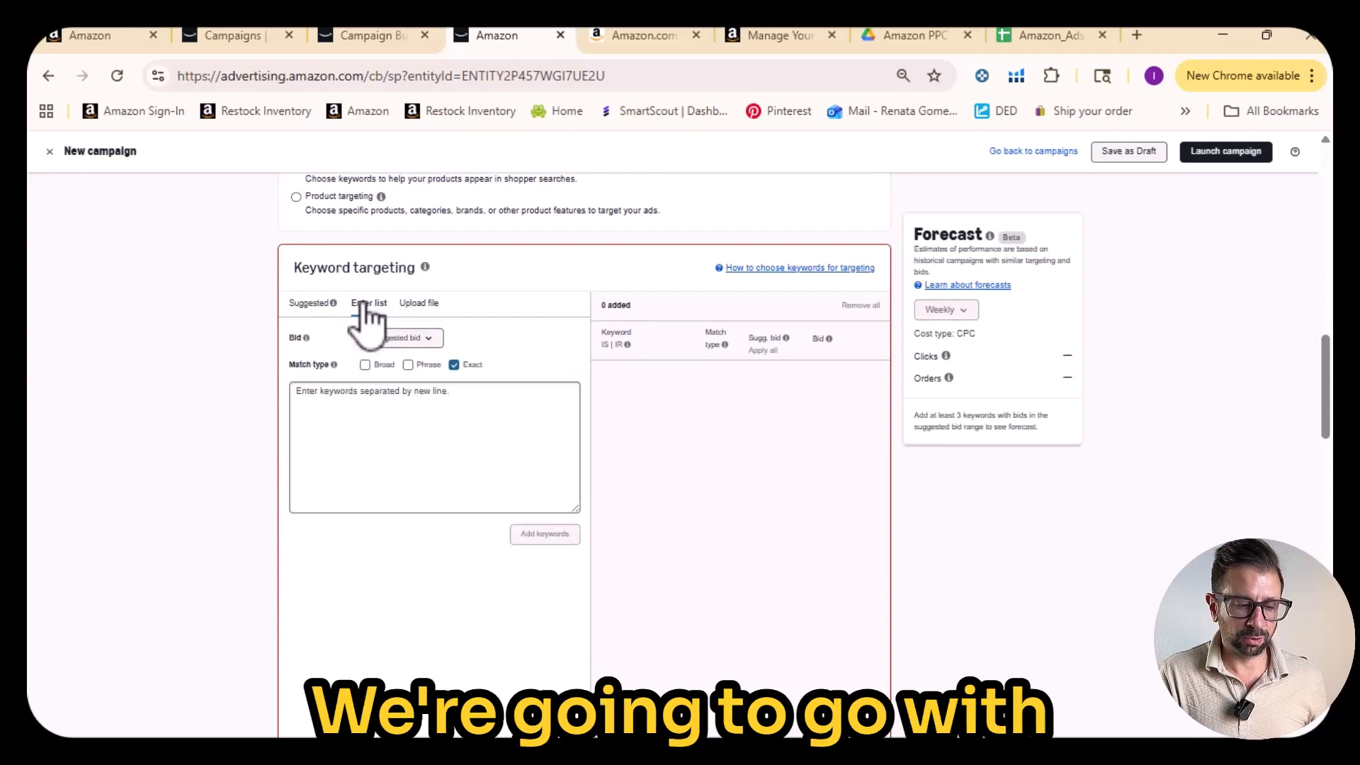
{"action": "left_click", "coordinate": [315, 305]}
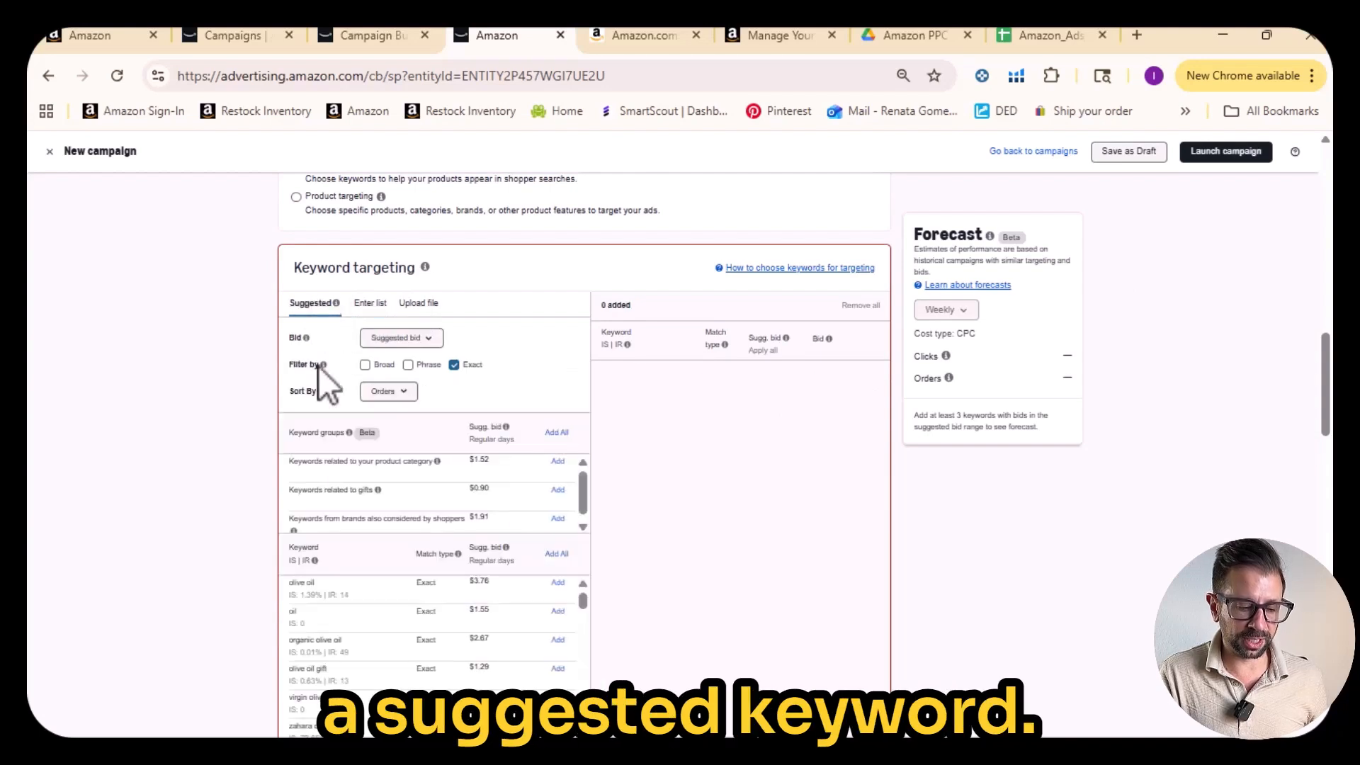
{"action": "left_click", "coordinate": [558, 583]}
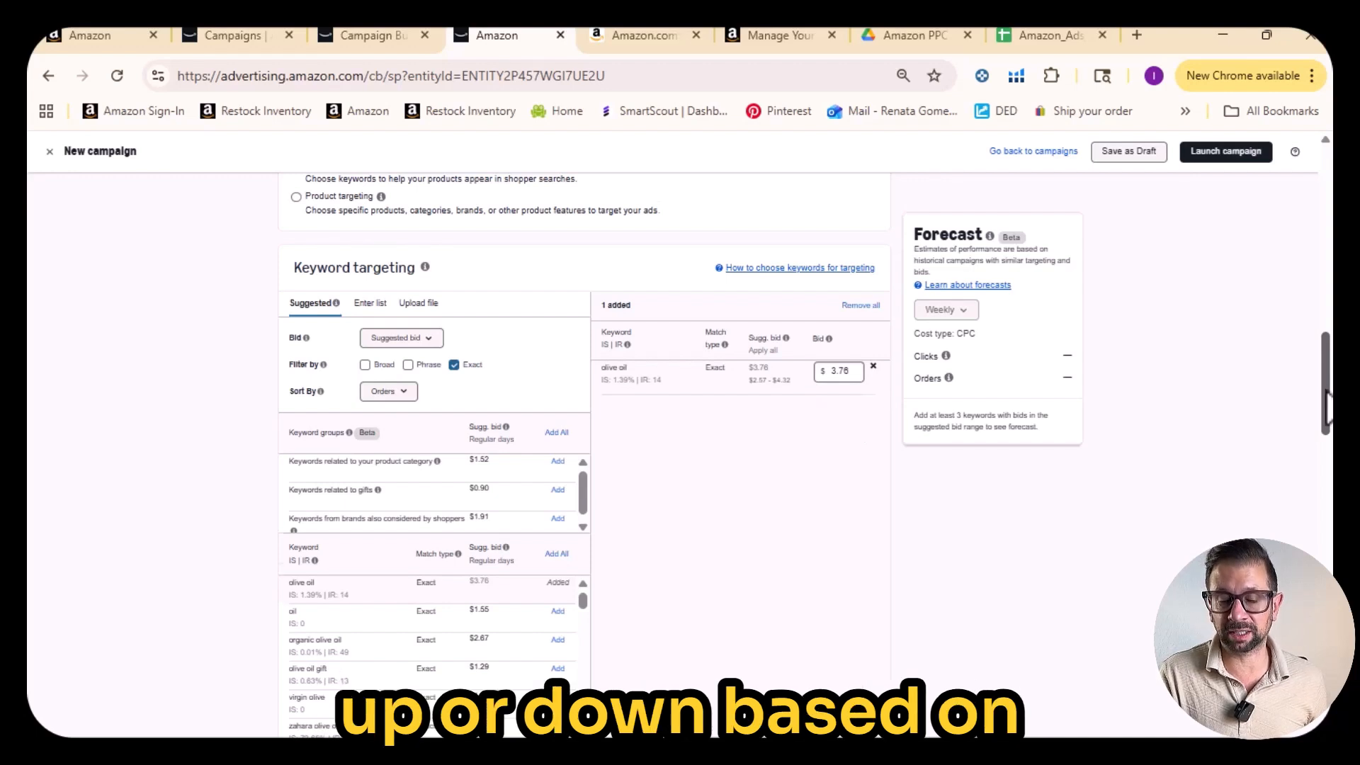
Step: Set the campaign bidding strategy to Dynamic bids - down only
{"action": "left_click_drag", "start_coordinate": [1328, 403], "coordinate": [1330, 468]}
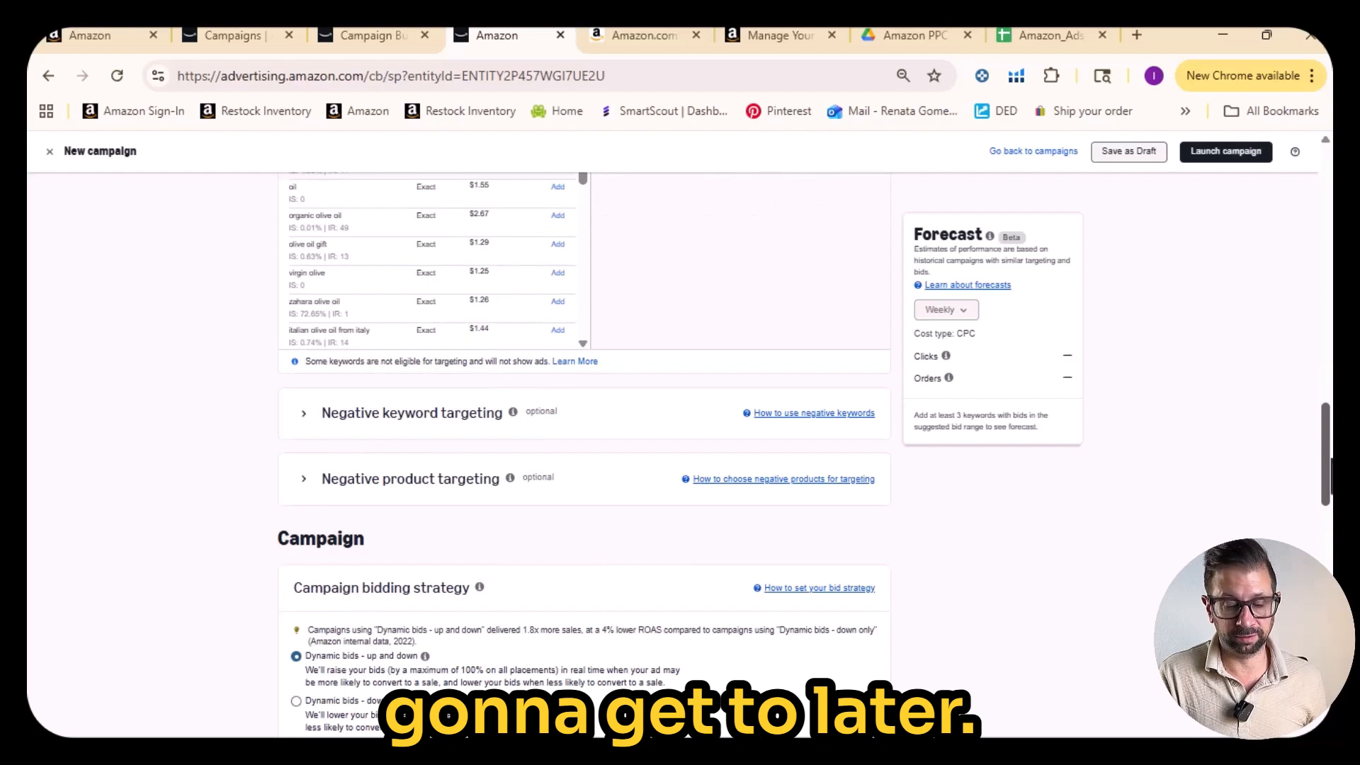
{"action": "scroll", "coordinate": [584, 454], "scroll_direction": "down", "scroll_amount": 3}
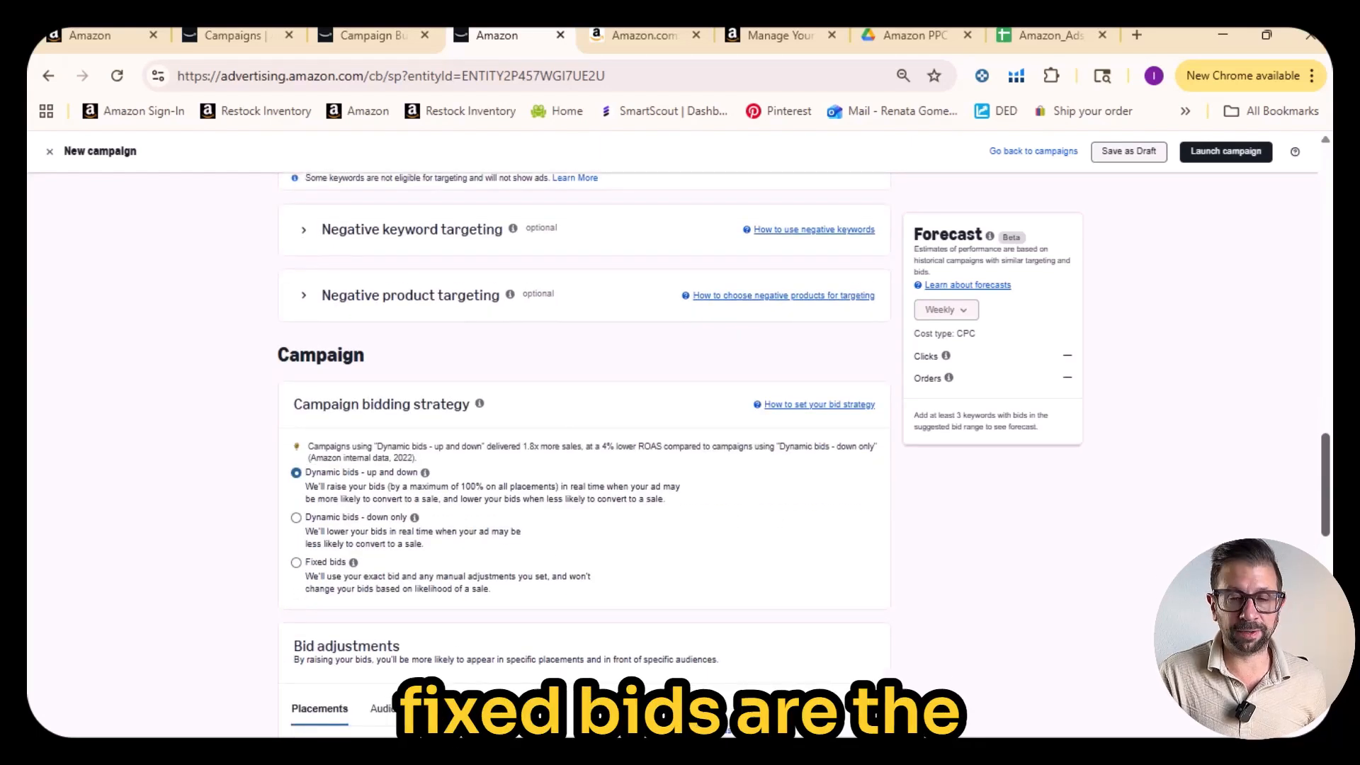
{"action": "left_click", "coordinate": [297, 518]}
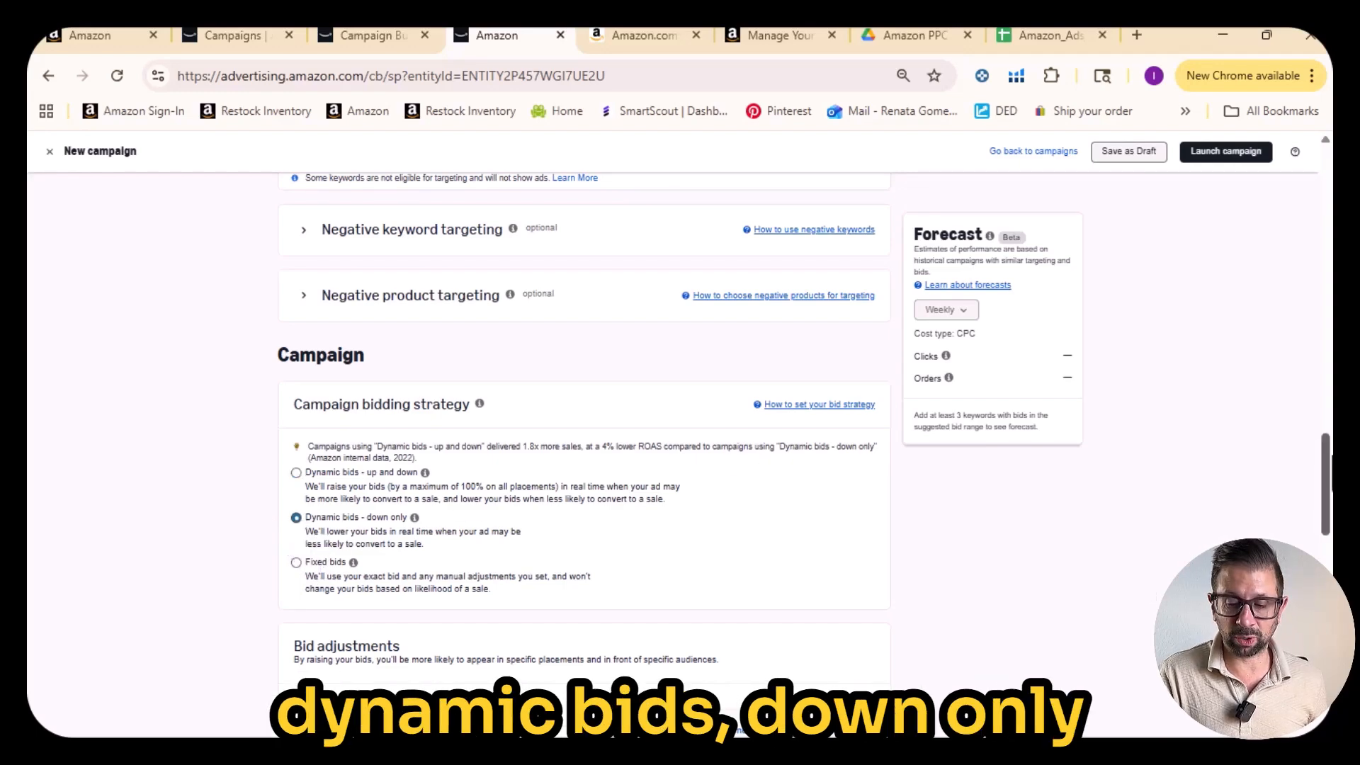
Step: Copy the exact-match naming template "Product Name | B0XXXXXXXX | SPM | “Source” KWs | Exact" from Notepad and return to the campaign settings
{"action": "scroll", "coordinate": [584, 425], "scroll_direction": "down", "scroll_amount": 4}
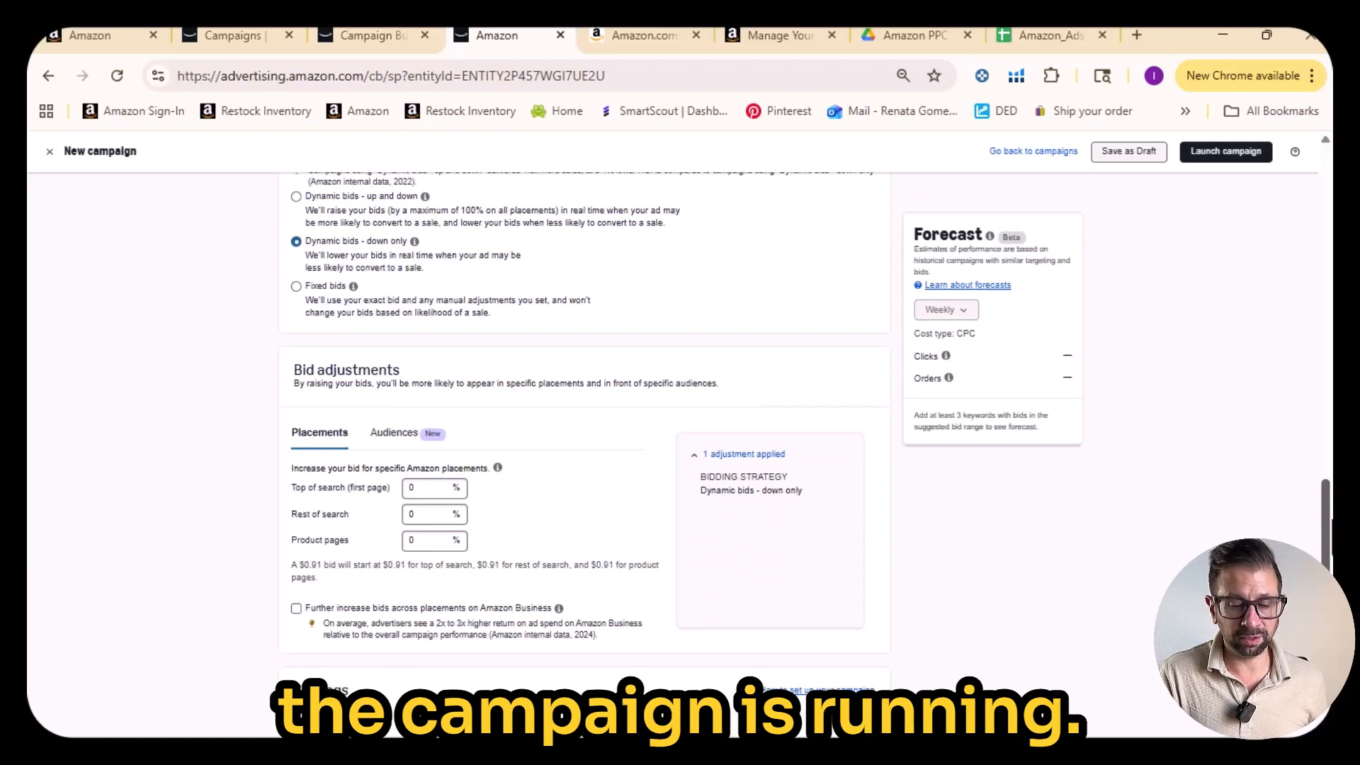
{"action": "scroll", "coordinate": [585, 454], "scroll_direction": "down", "scroll_amount": 4}
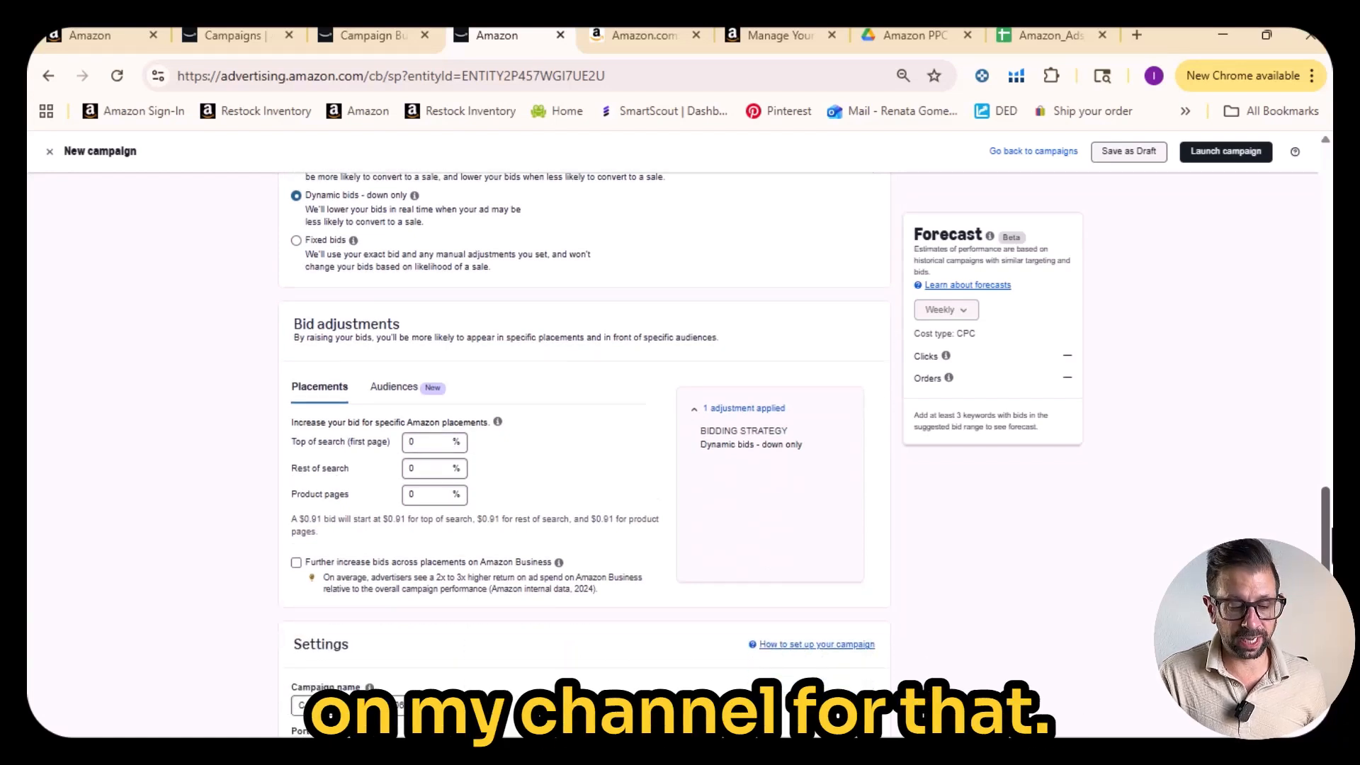
{"action": "scroll", "coordinate": [584, 454], "scroll_direction": "down", "scroll_amount": 1}
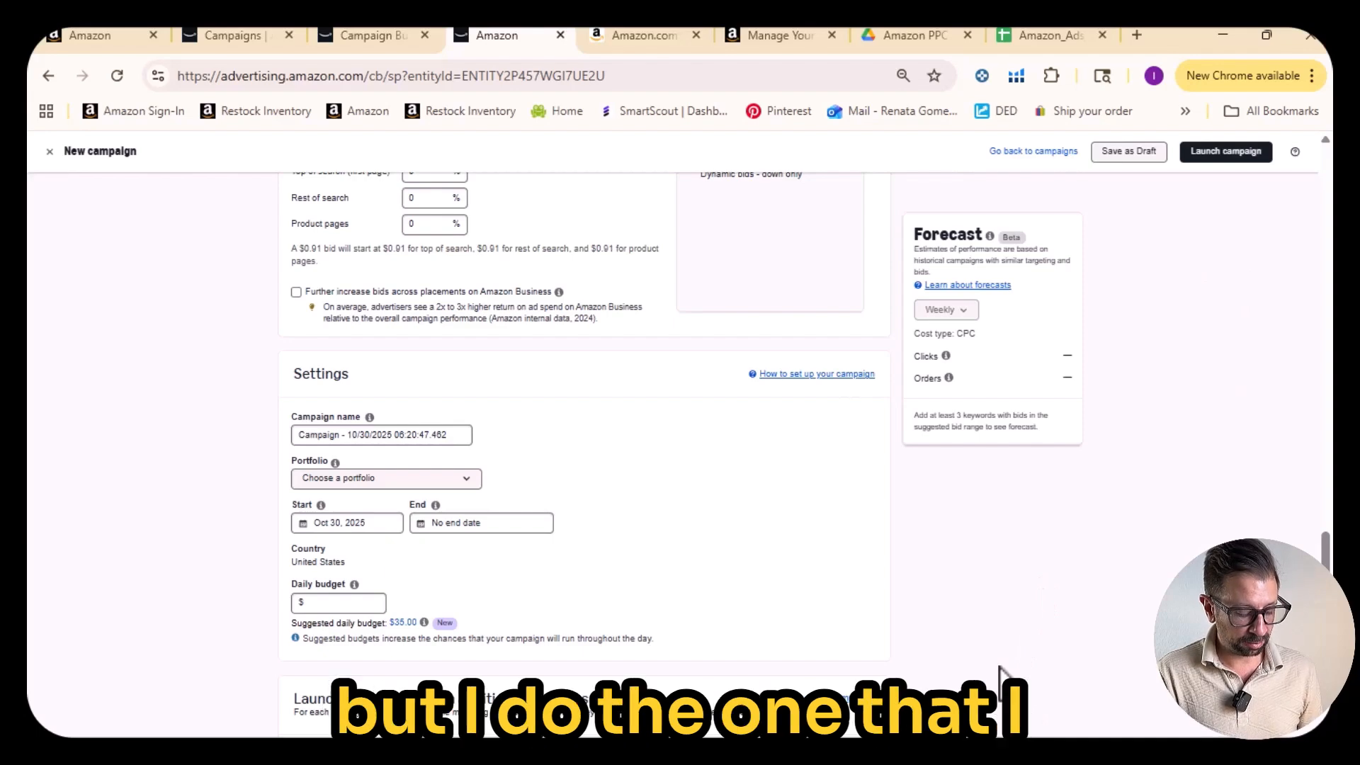
{"action": "key", "text": "super"}
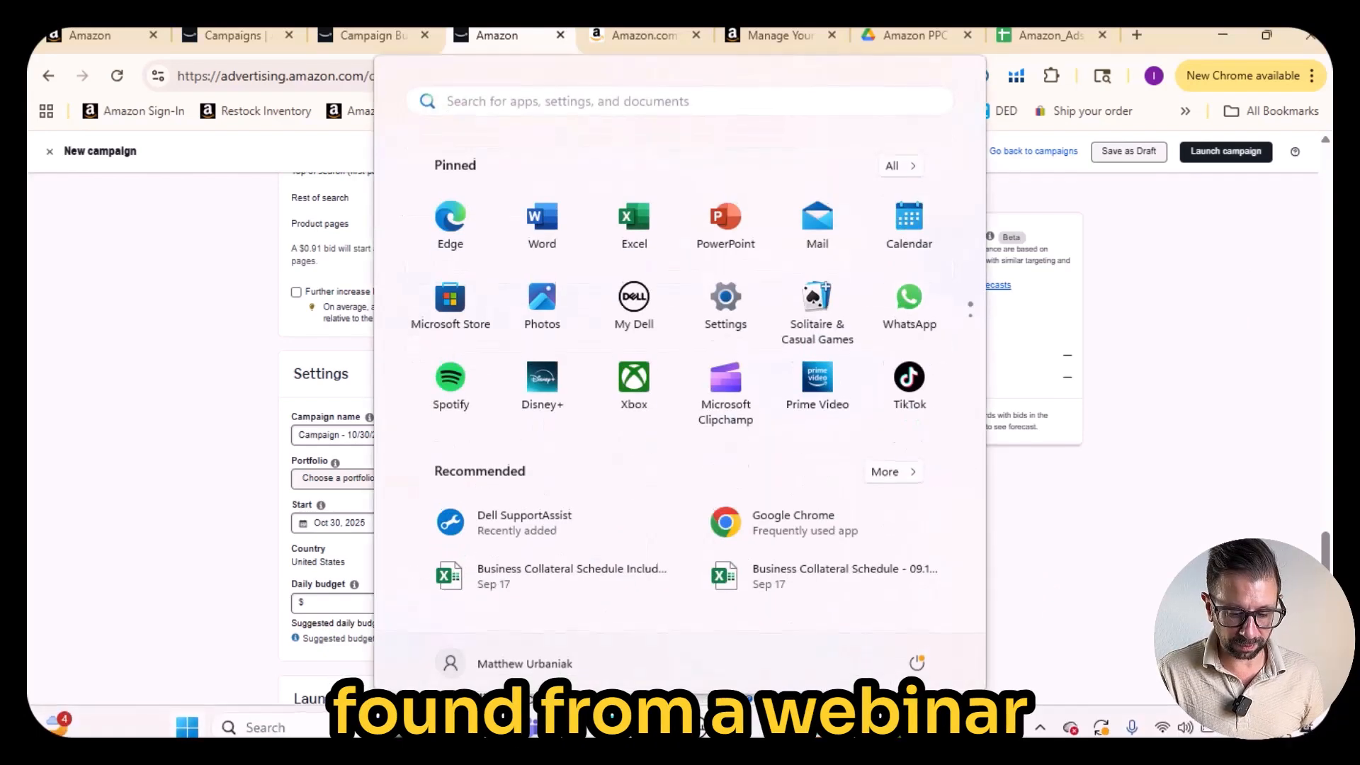
{"action": "key", "text": "super"}
{"action": "key", "text": "super"}
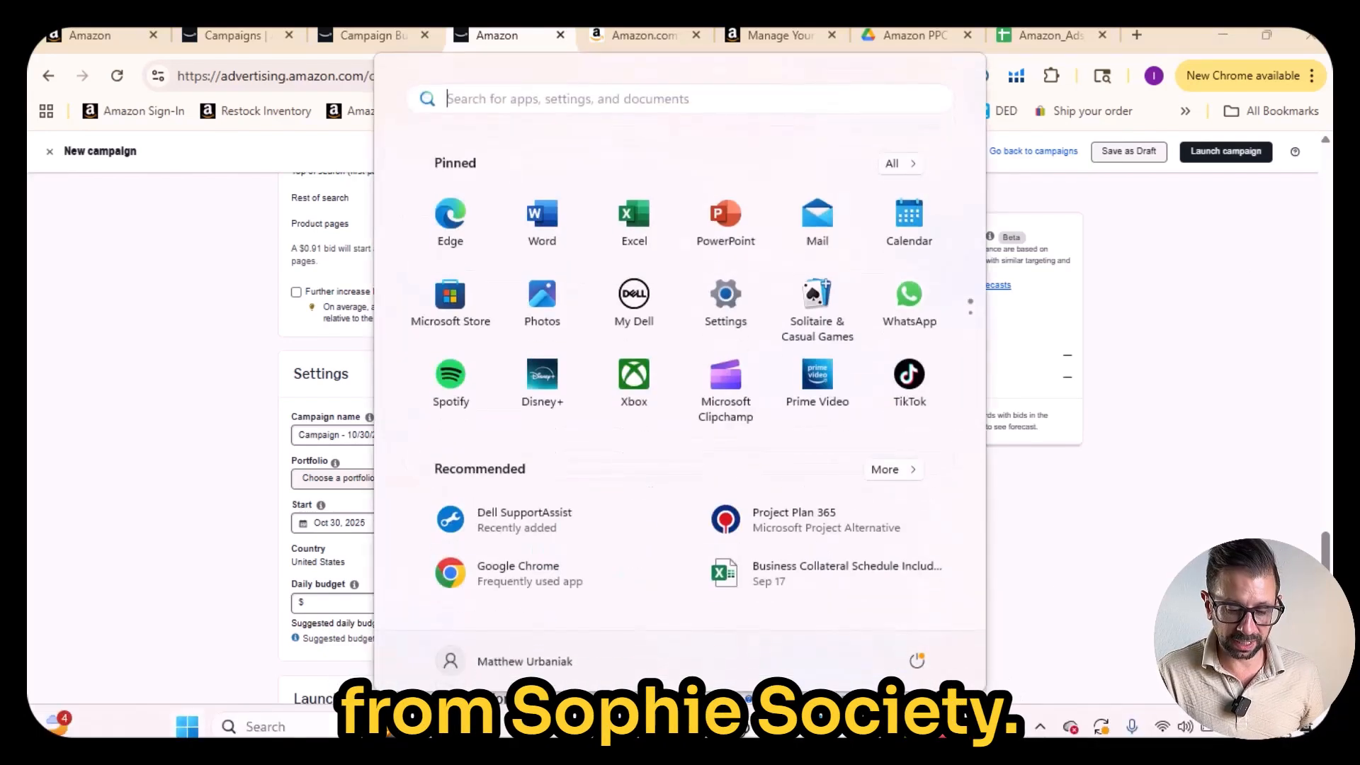
{"action": "key", "text": "super"}
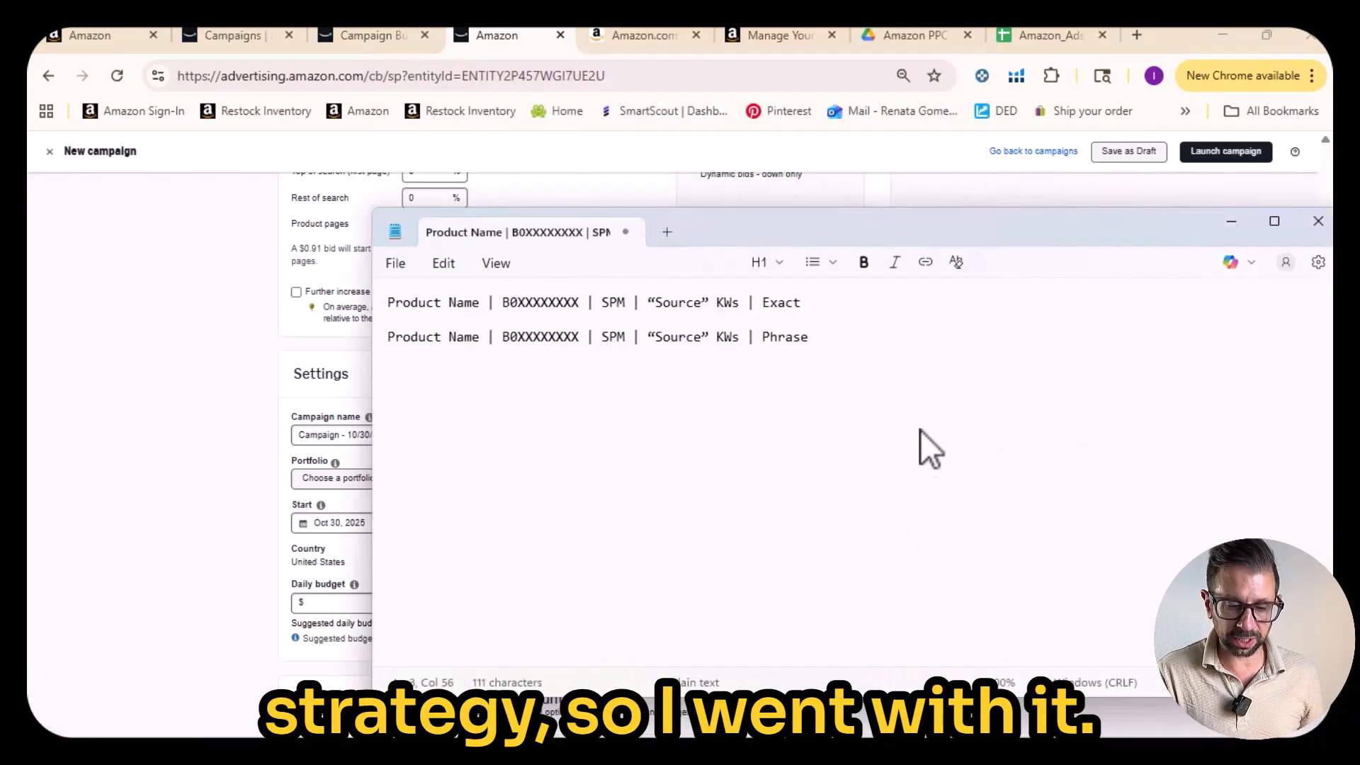
{"action": "left_click_drag", "start_coordinate": [820, 304], "coordinate": [299, 286]}
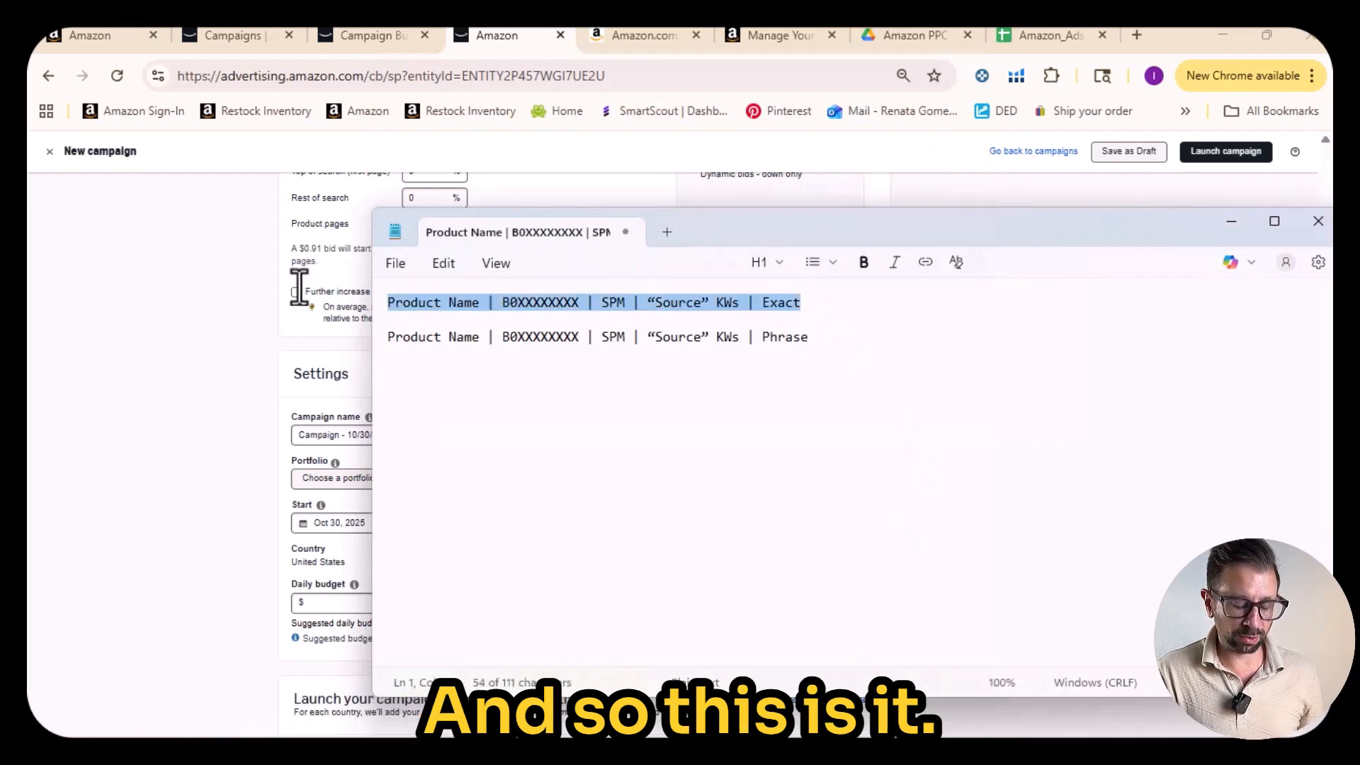
{"action": "left_click", "coordinate": [236, 445]}
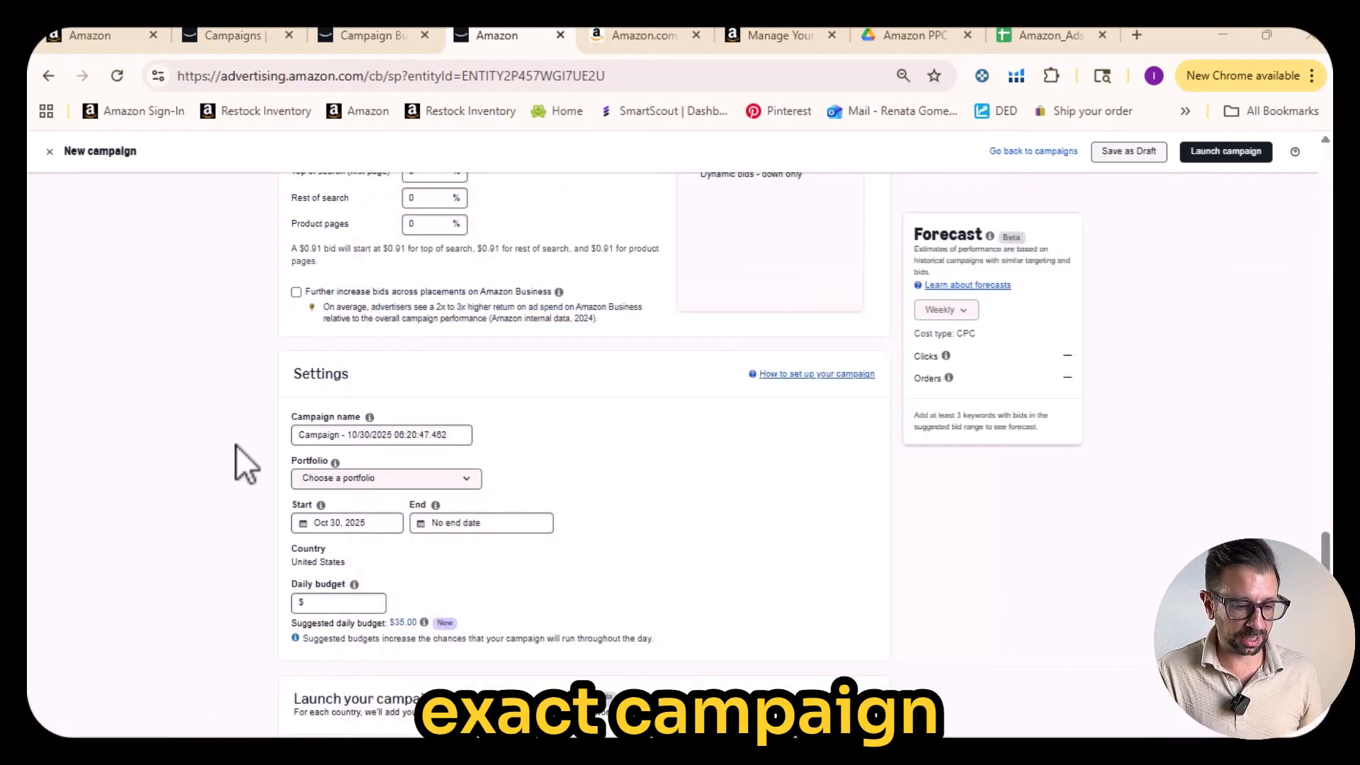
Step: Replace the default campaign name with the copied exact-match naming template
{"action": "left_click", "coordinate": [308, 442]}
{"action": "key", "text": "ctrl+a"}
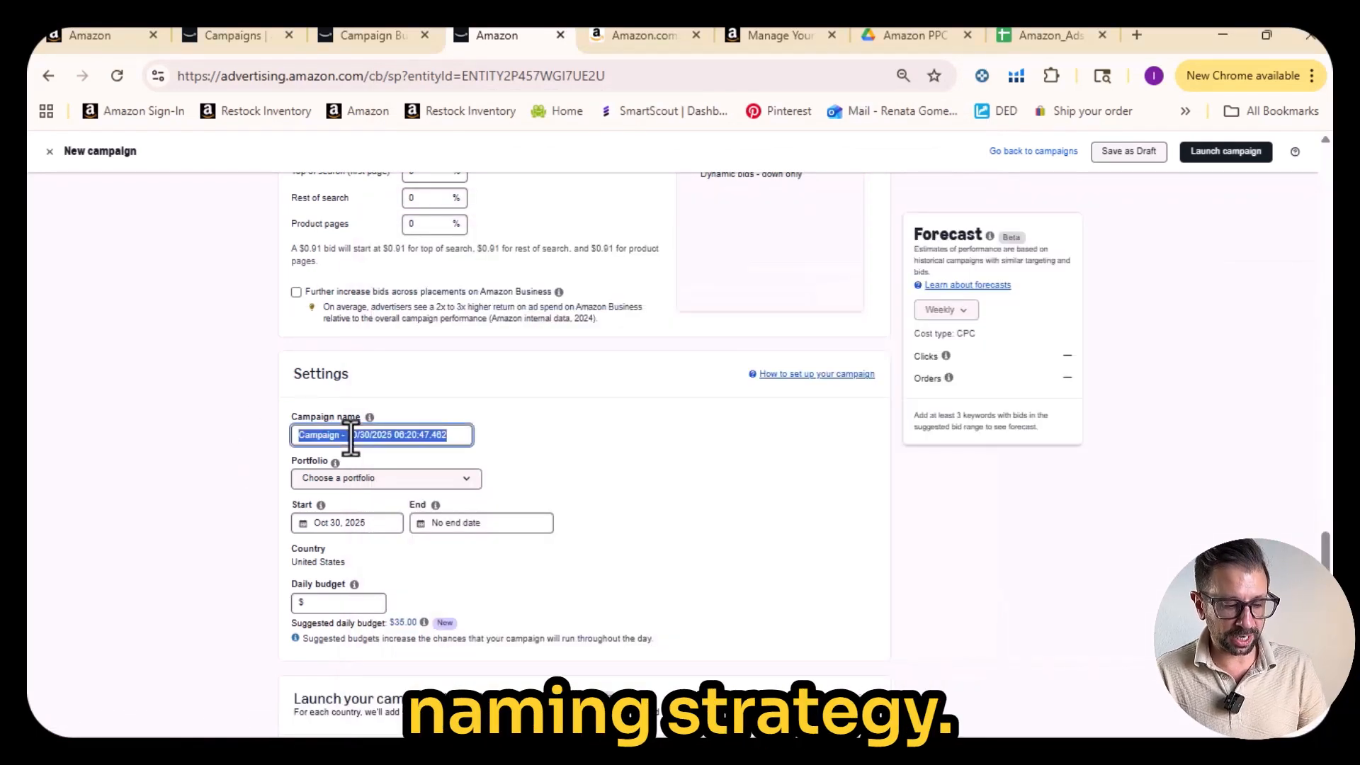
{"action": "key", "text": "ctrl+v"}
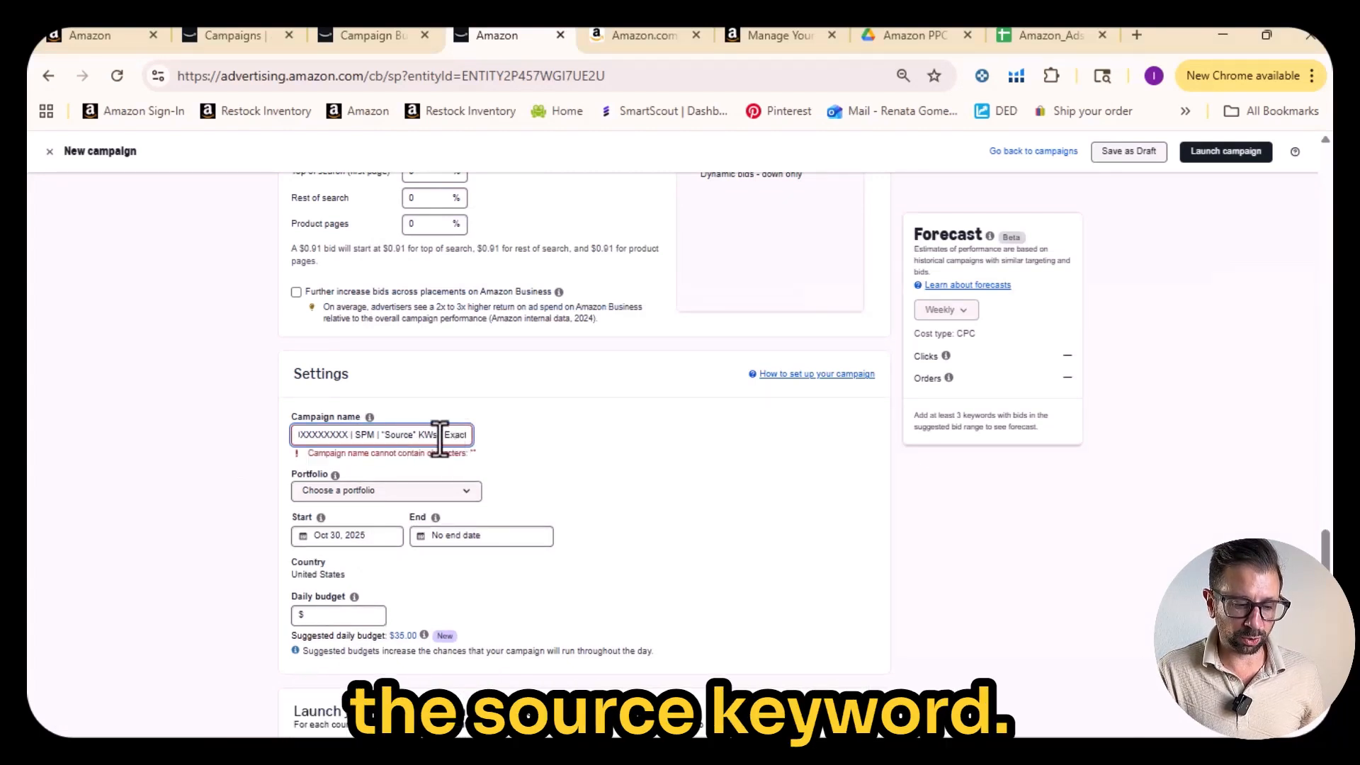
Step: Replace the “Source” KWs placeholder in the campaign name with the keyword "olive oil"
{"action": "left_click_drag", "start_coordinate": [432, 435], "coordinate": [381, 439]}
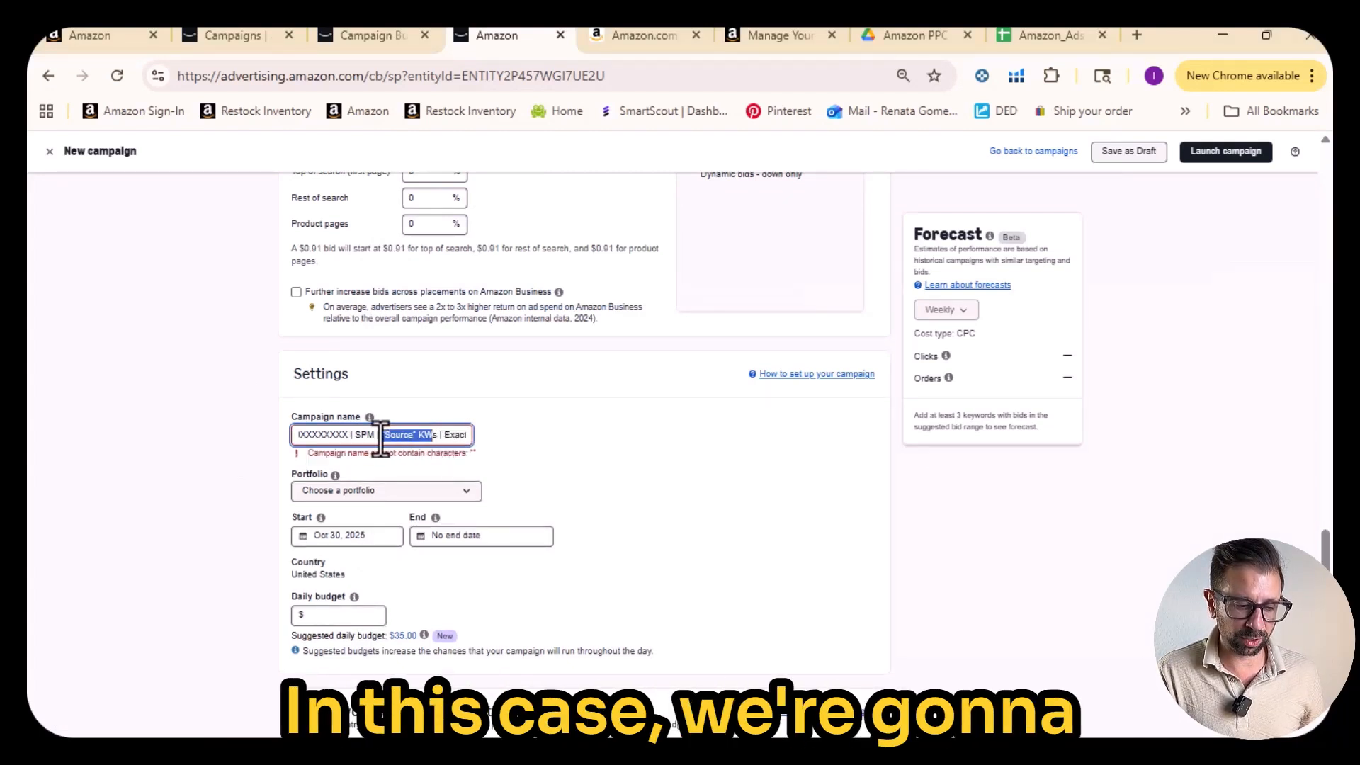
{"action": "key", "text": "BackSpace"}
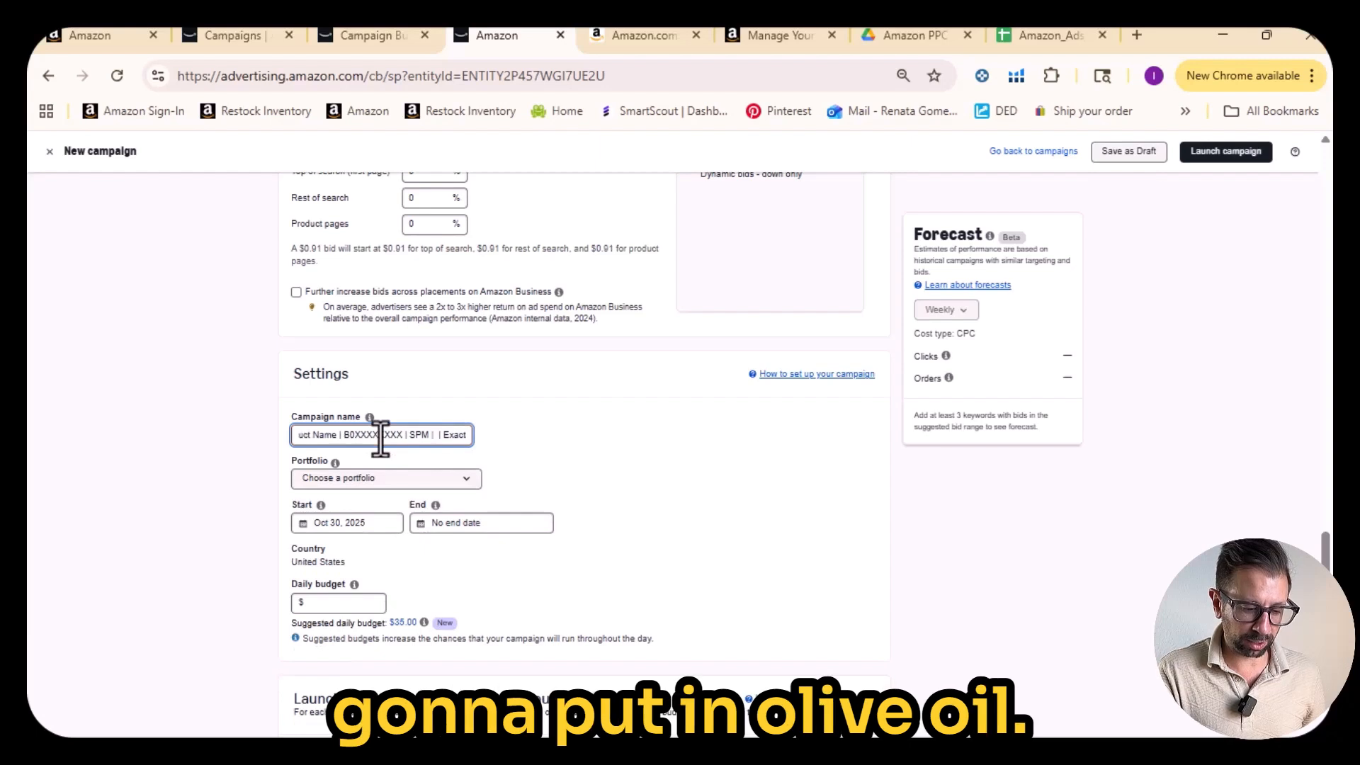
{"action": "type", "text": "olive oi"}
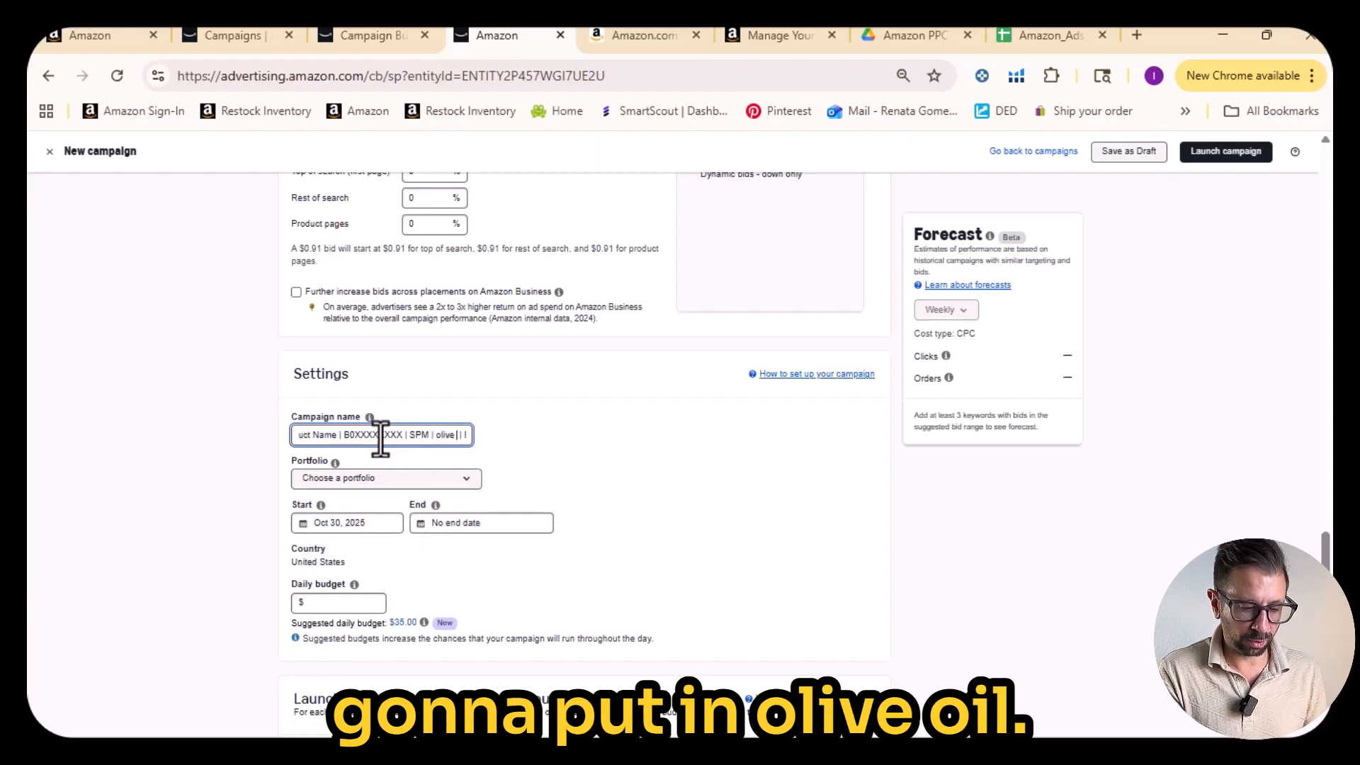
{"action": "type", "text": "l"}
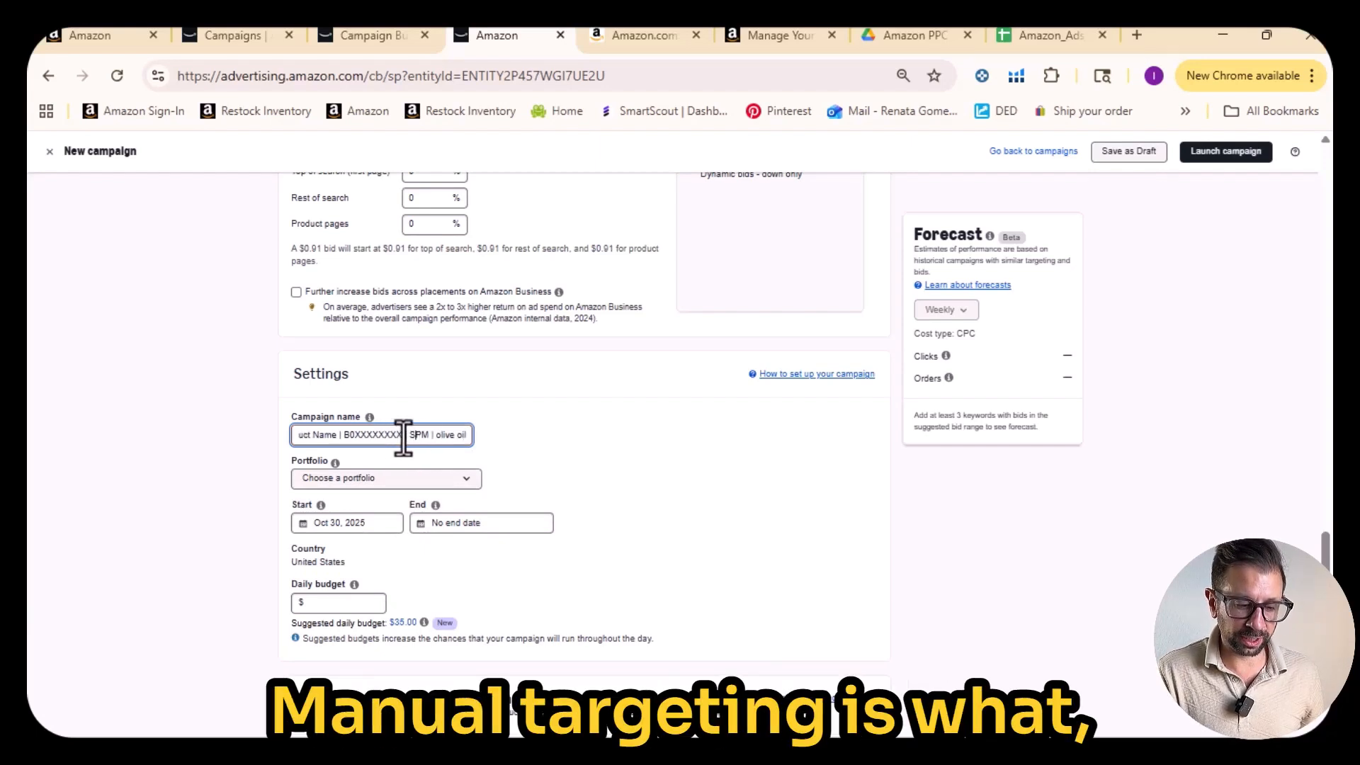
Step: Check the product's ASIN in the inventory list and replace the B0XXXXXXXX placeholder in the campaign name with B08W7M9HR1
{"action": "left_click", "coordinate": [782, 36]}
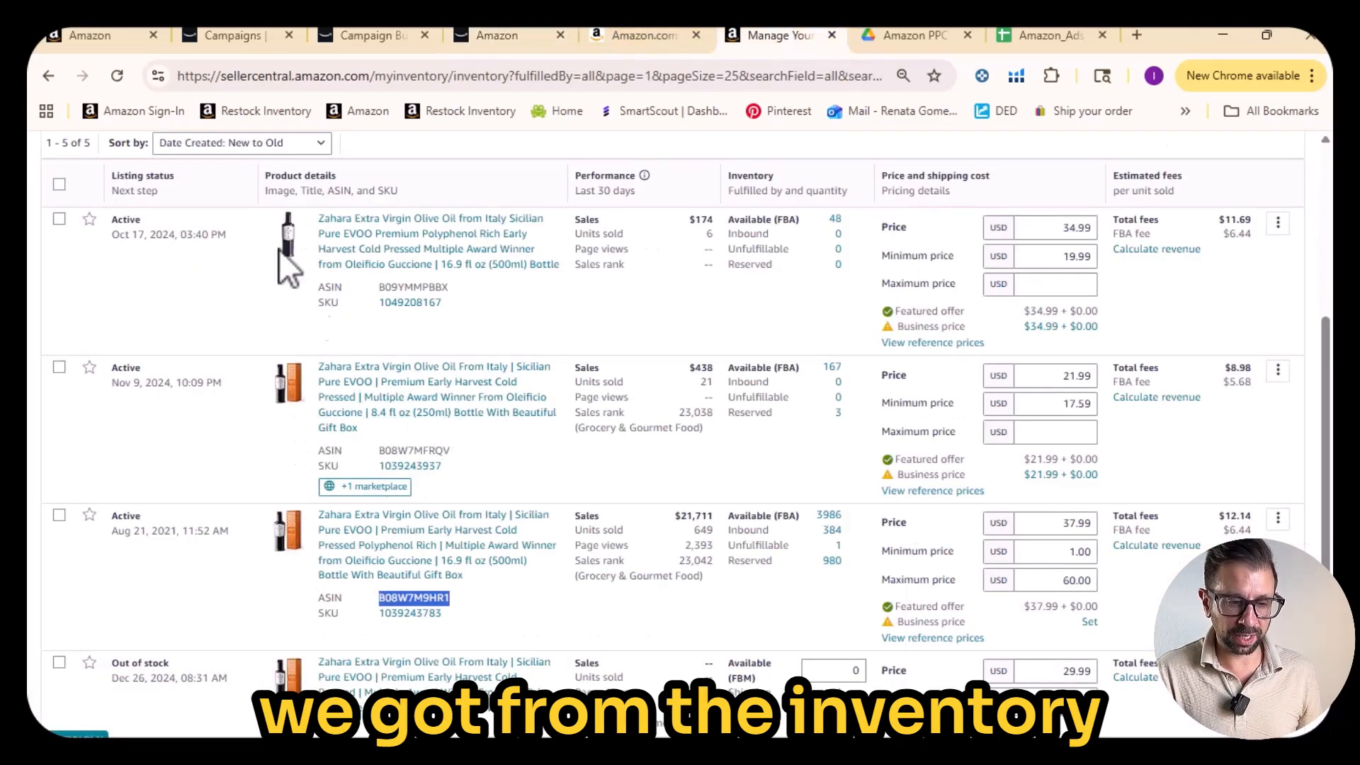
{"action": "left_click", "coordinate": [490, 35]}
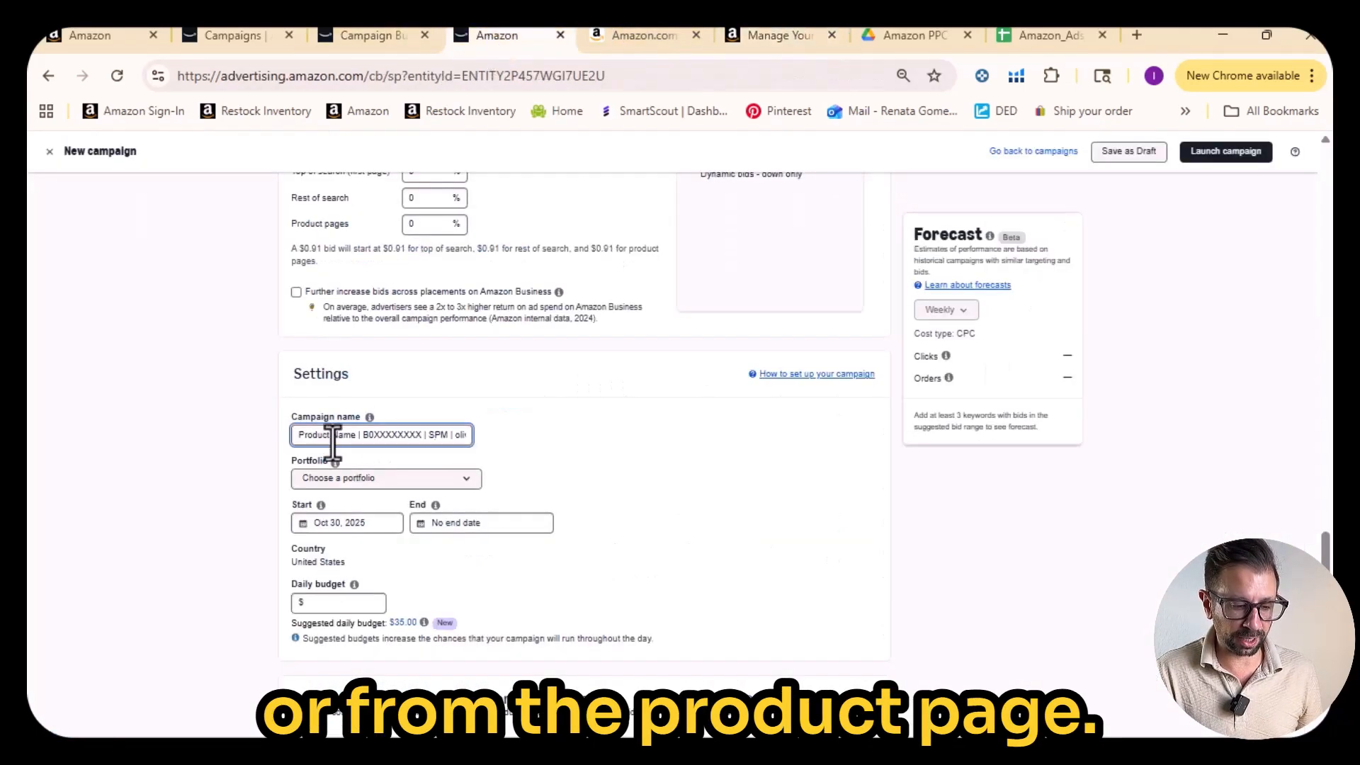
{"action": "double_click", "coordinate": [382, 435]}
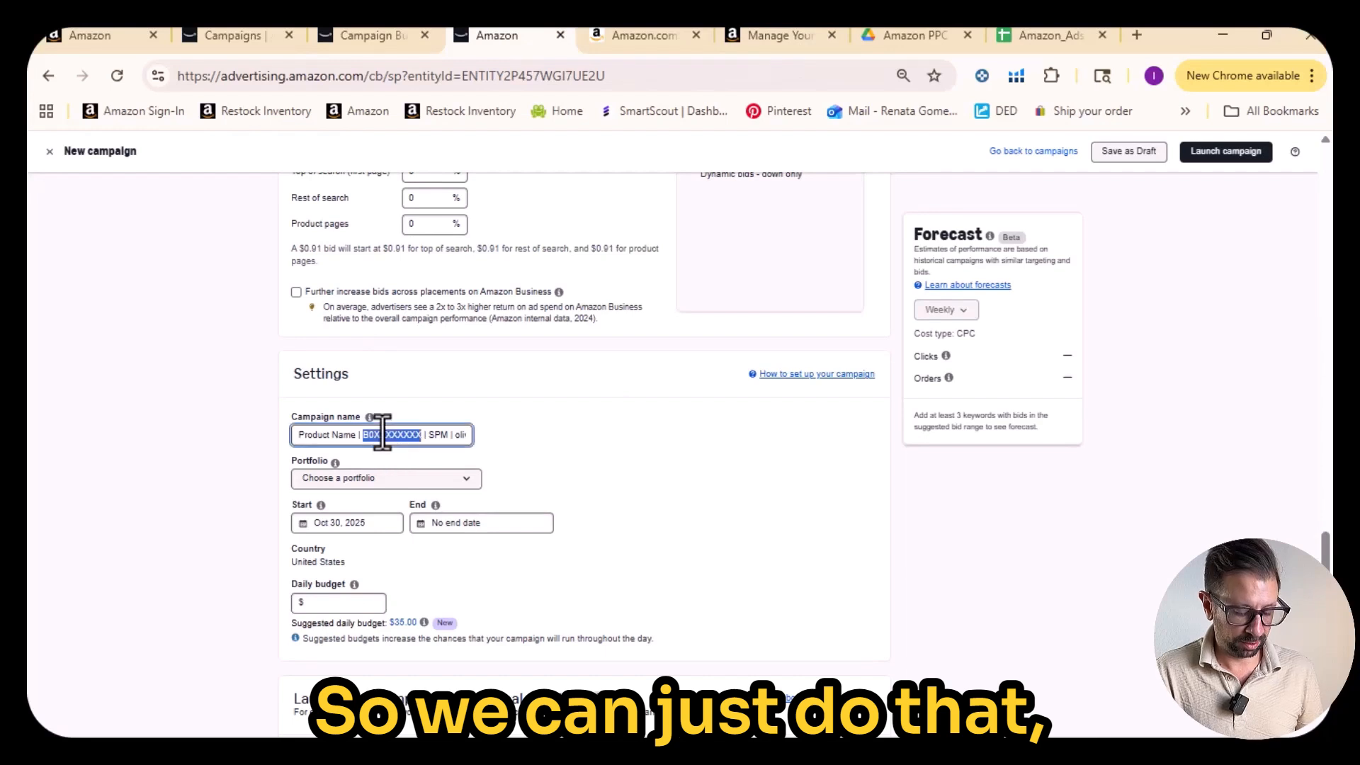
{"action": "type", "text": "B0817M9HR1"}
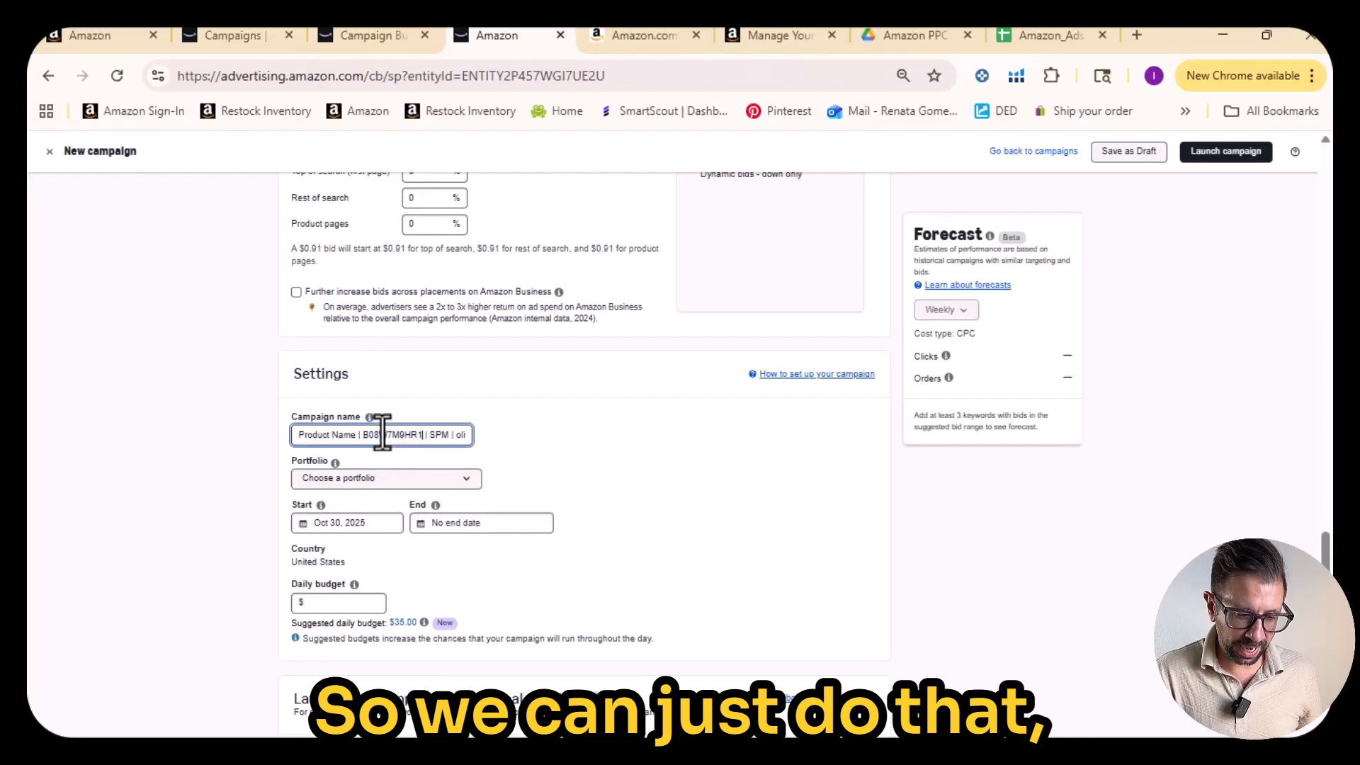
Step: Replace the "Product Name" placeholder at the start of the campaign name with "Zahara 500 Gbox"
{"action": "double_click", "coordinate": [318, 434]}
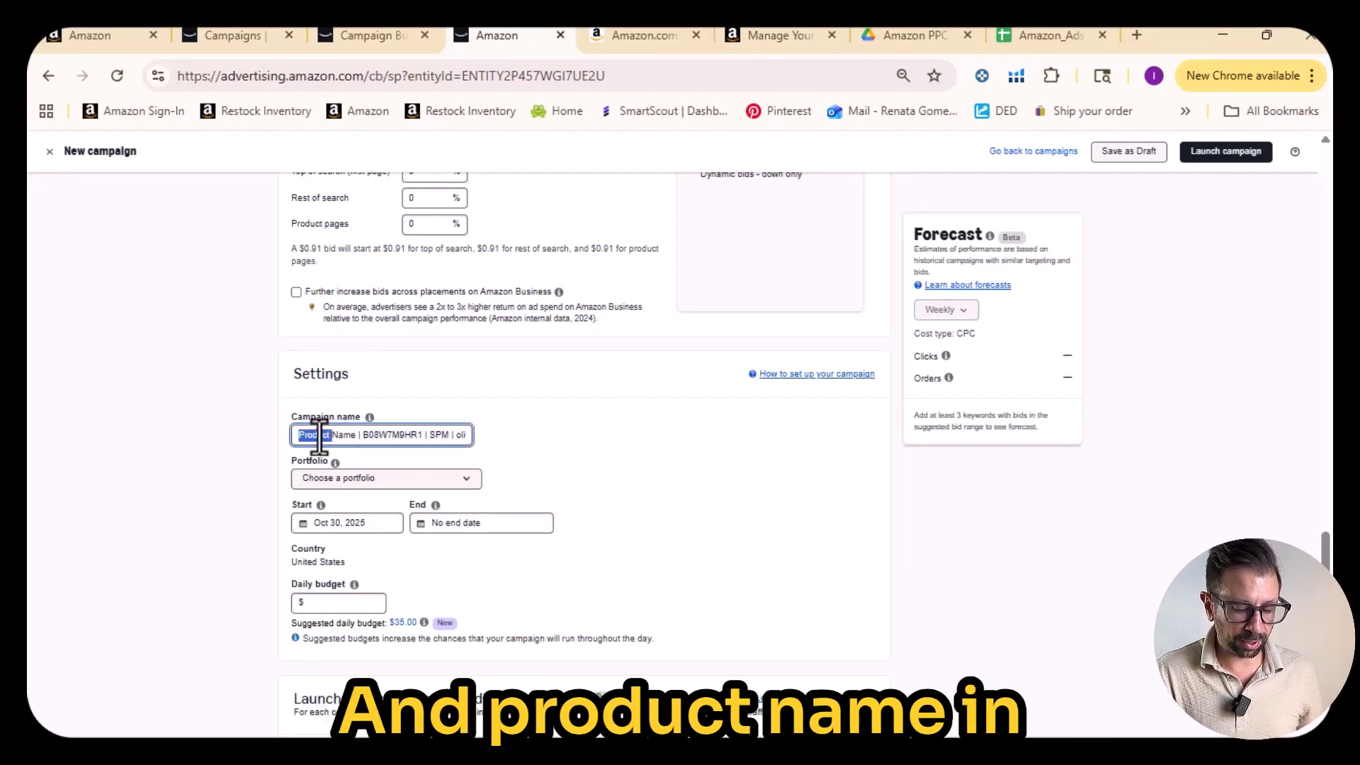
{"action": "key", "text": "Delete"}
{"action": "key", "text": "Delete"}
{"action": "key", "text": "Delete"}
{"action": "key", "text": "Delete"}
{"action": "key", "text": "Delete"}
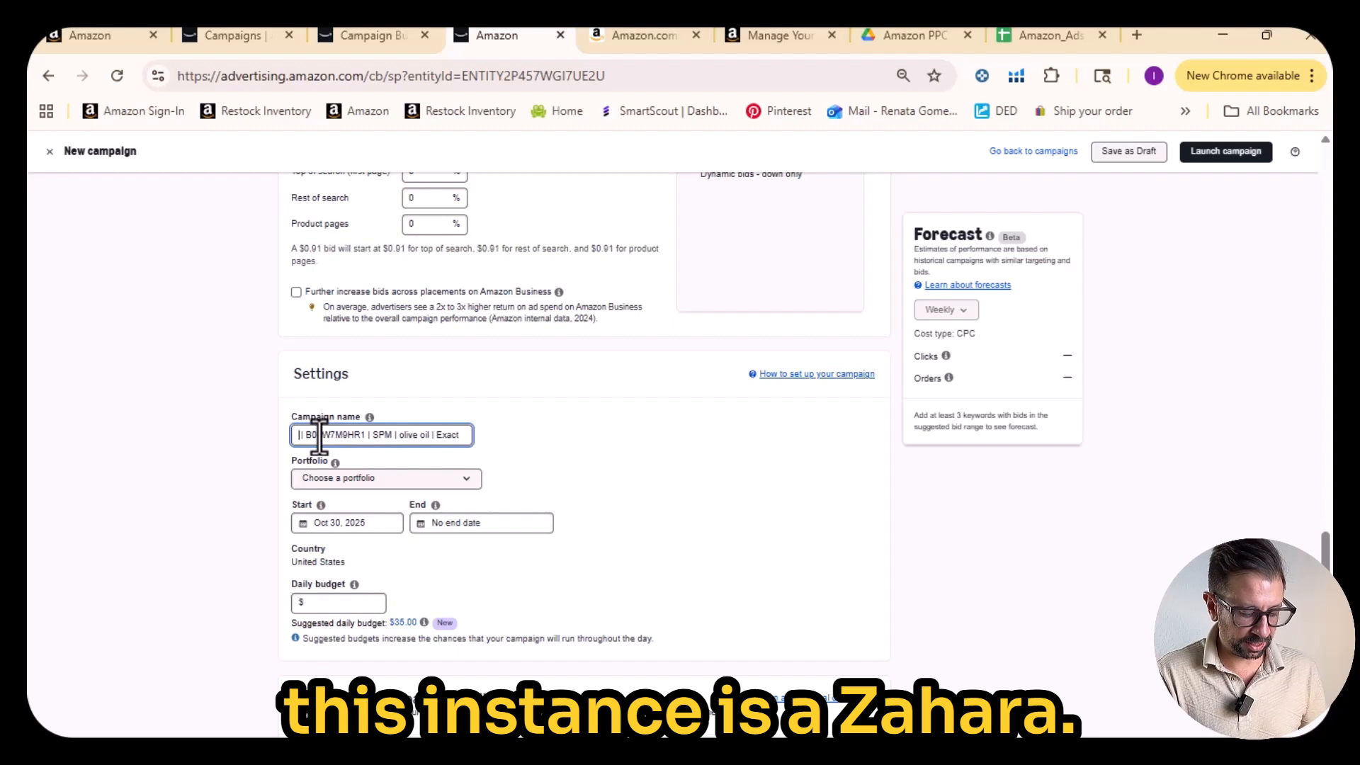
{"action": "type", "text": "Za "}
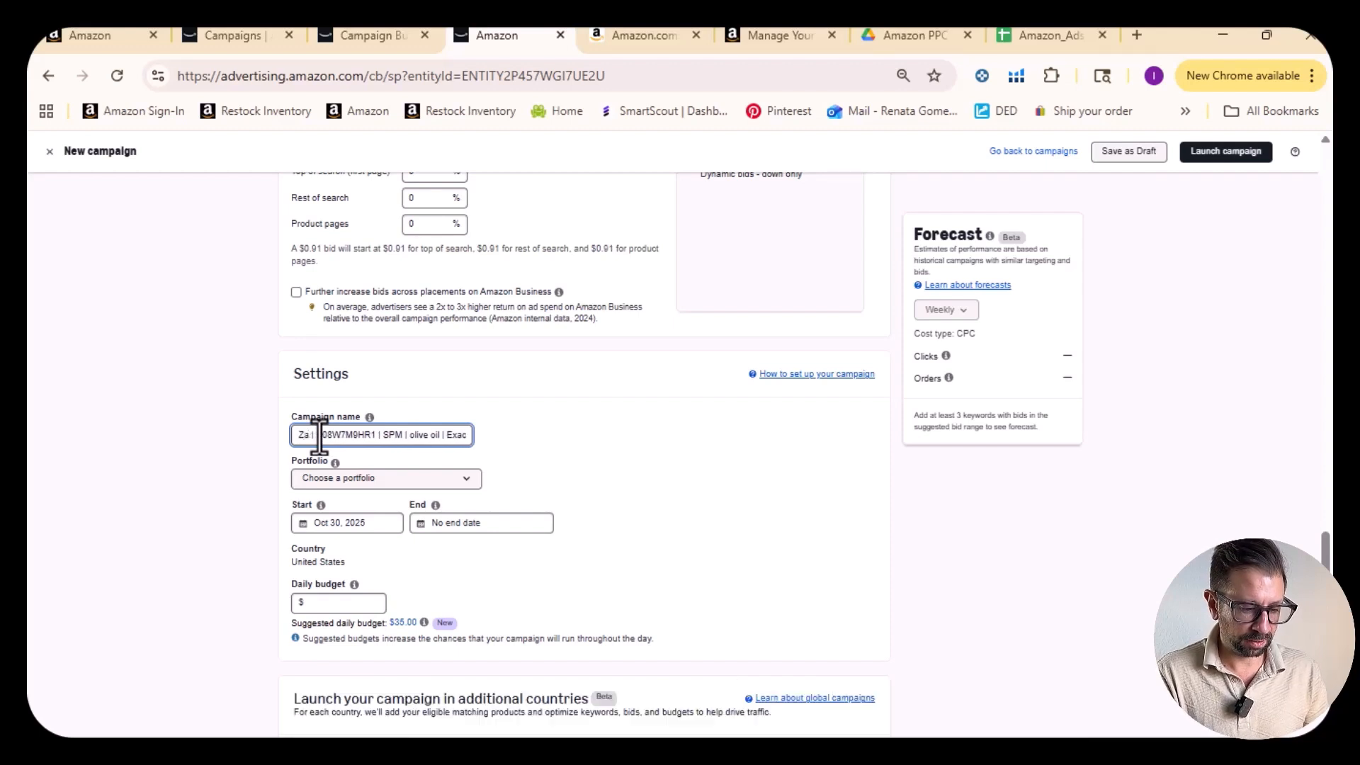
{"action": "type", "text": "ha"}
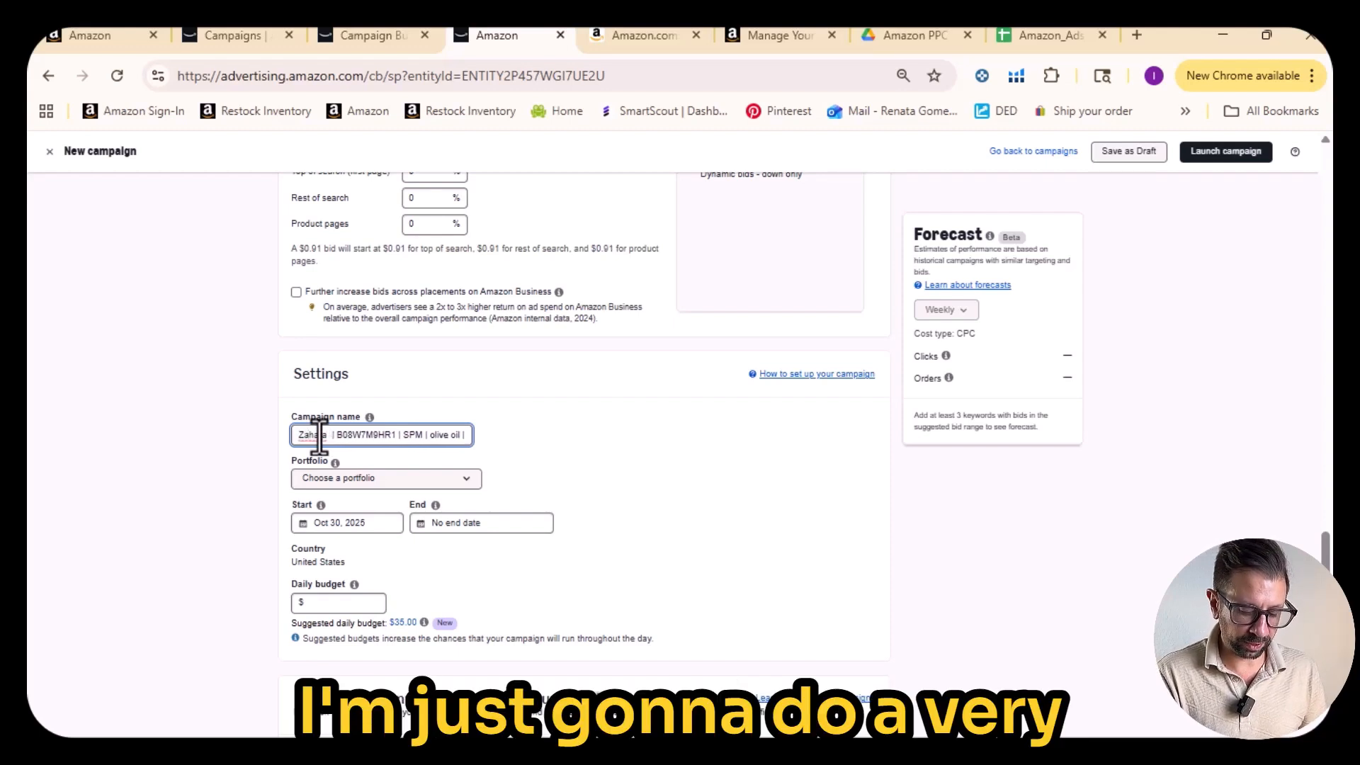
{"action": "type", "text": "ra "}
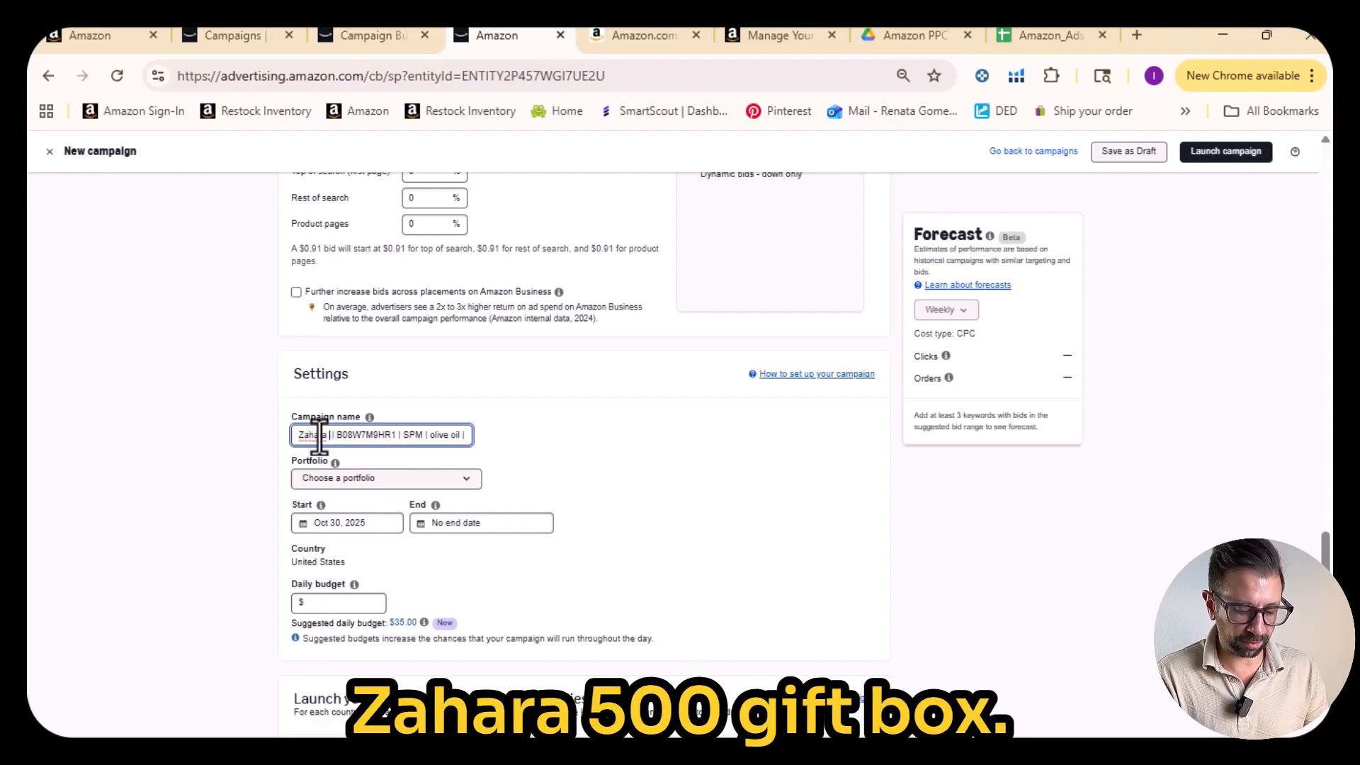
{"action": "type", "text": "500 Gbox"}
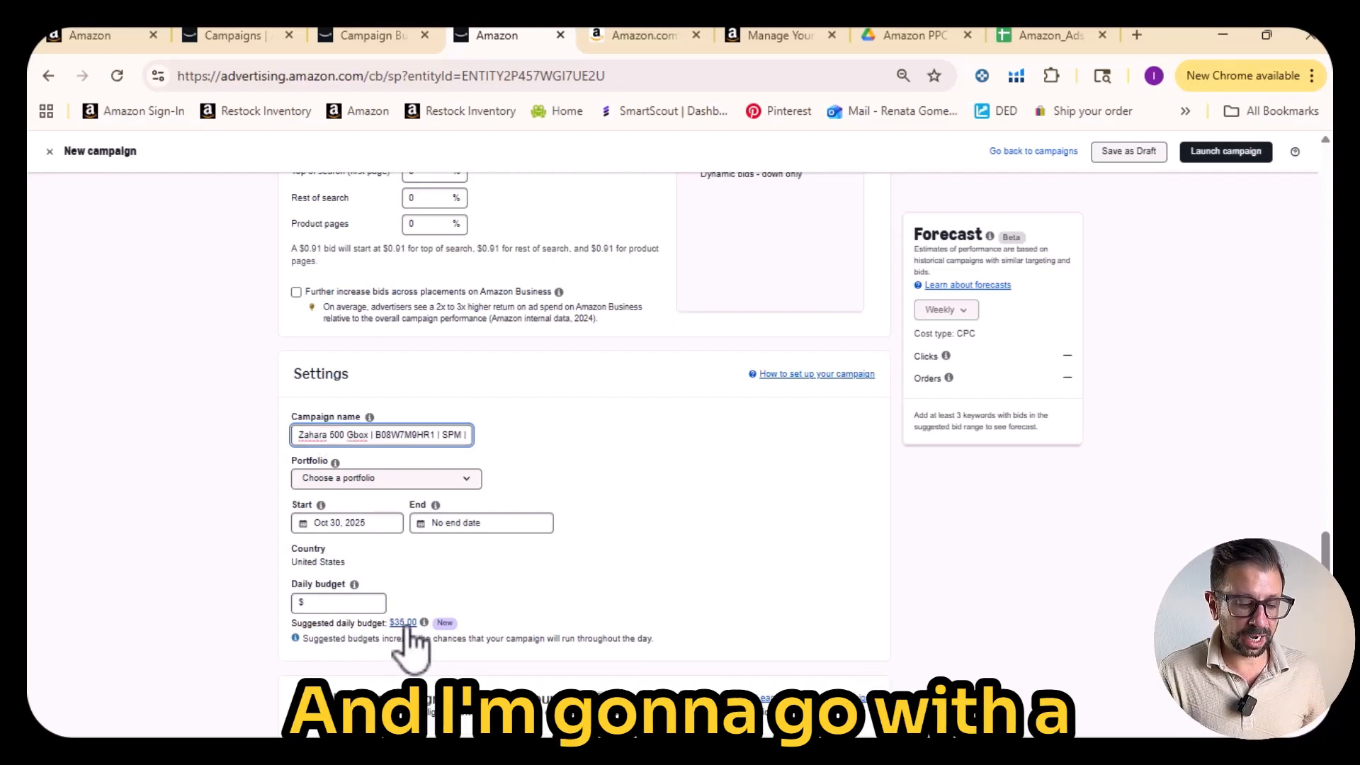
Step: Apply the suggested daily budget of $35.00 and review the options for launching the campaign in additional countries
{"action": "left_click", "coordinate": [406, 623]}
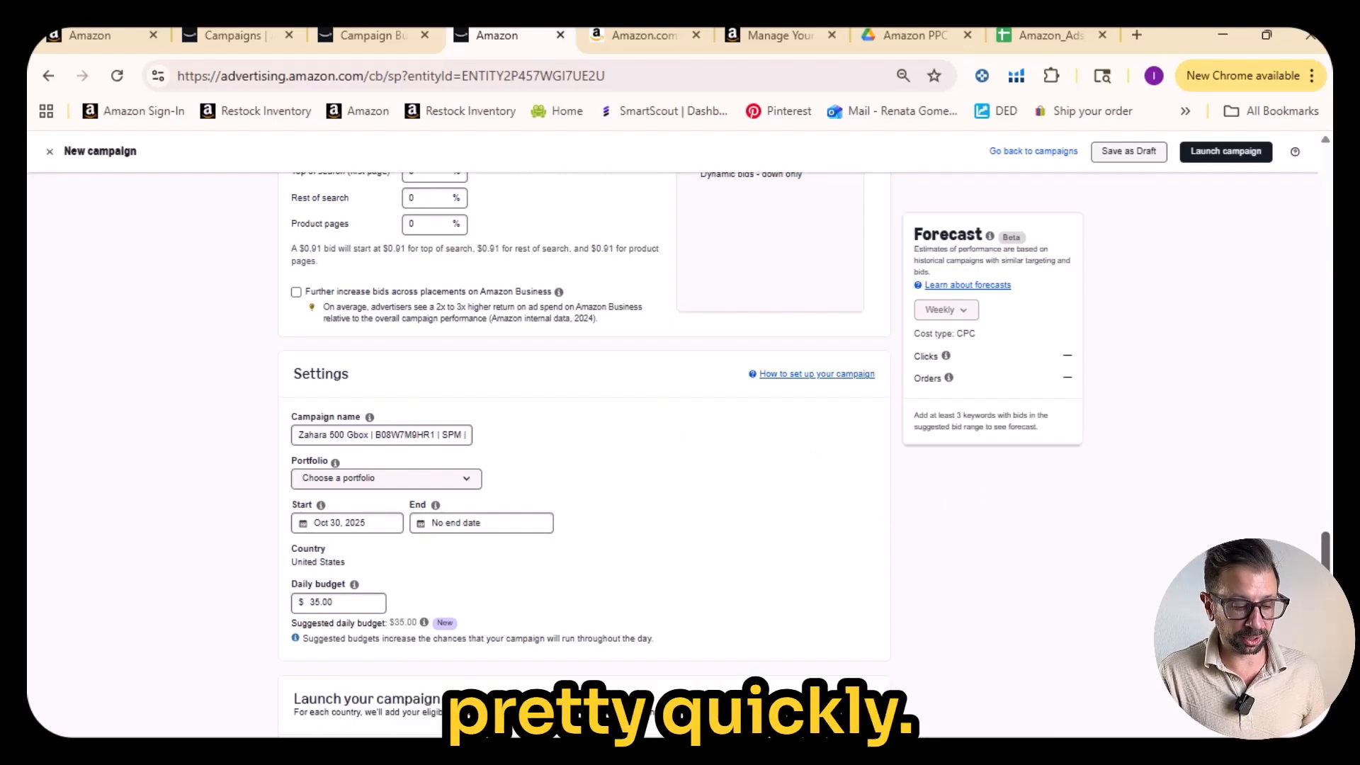
{"action": "scroll", "coordinate": [584, 446], "scroll_direction": "down", "scroll_amount": 5}
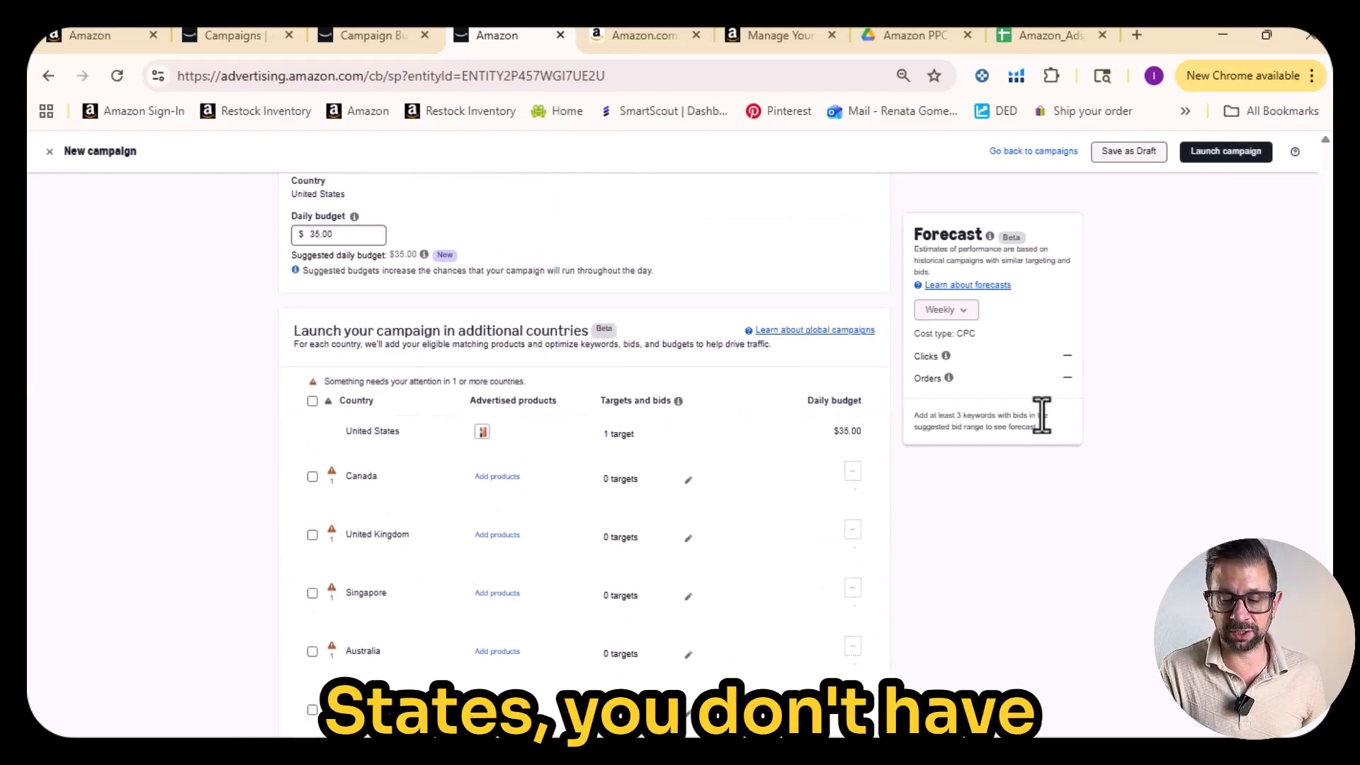
{"action": "scroll", "coordinate": [584, 425], "scroll_direction": "down", "scroll_amount": 2}
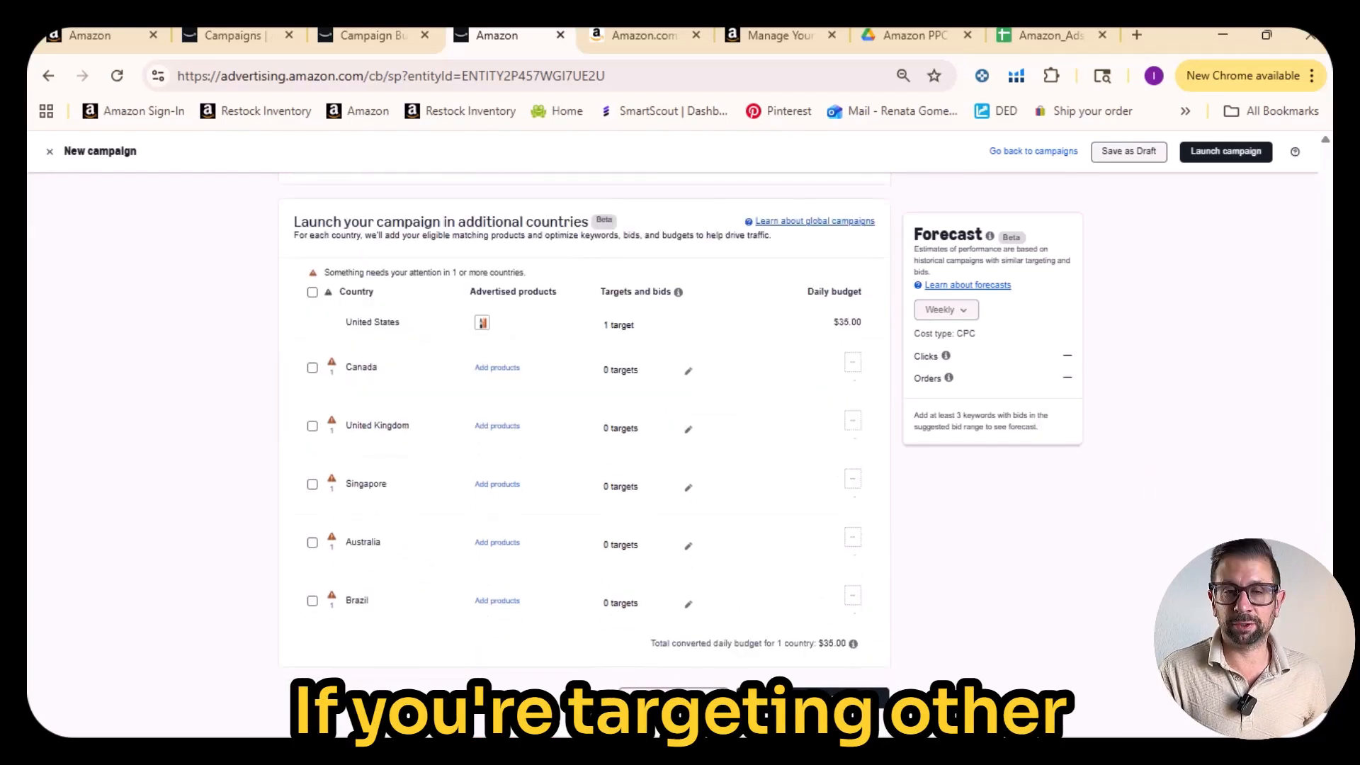